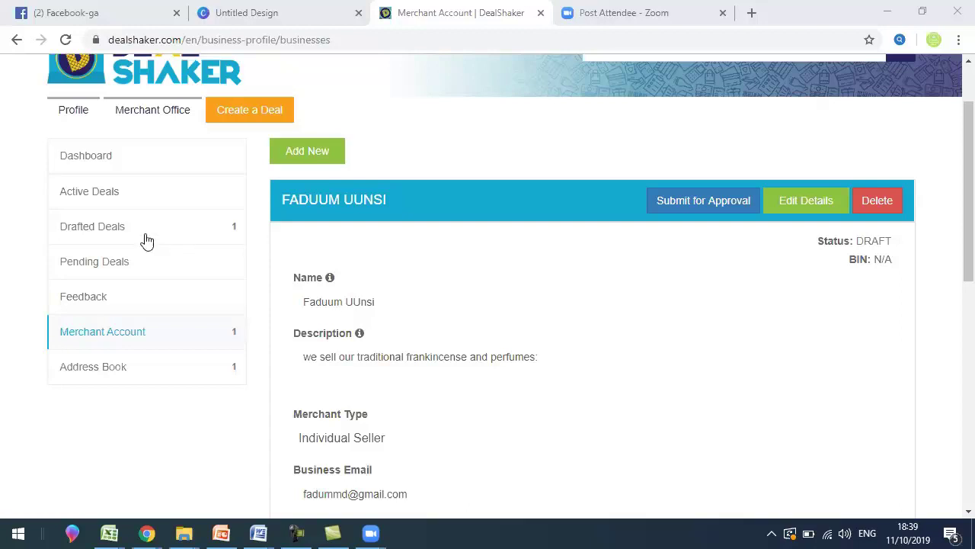
click(183, 236)
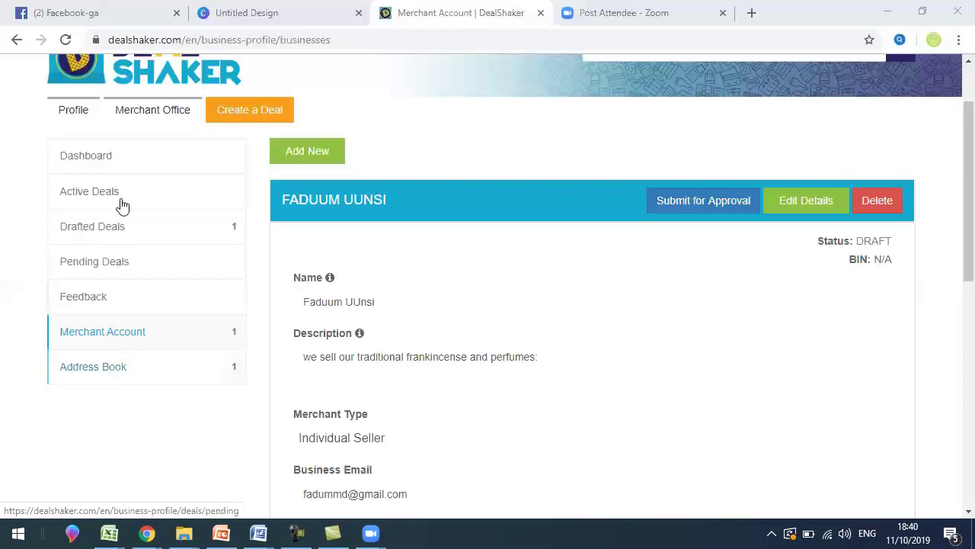
click(128, 173)
drag(119, 359, 258, 338)
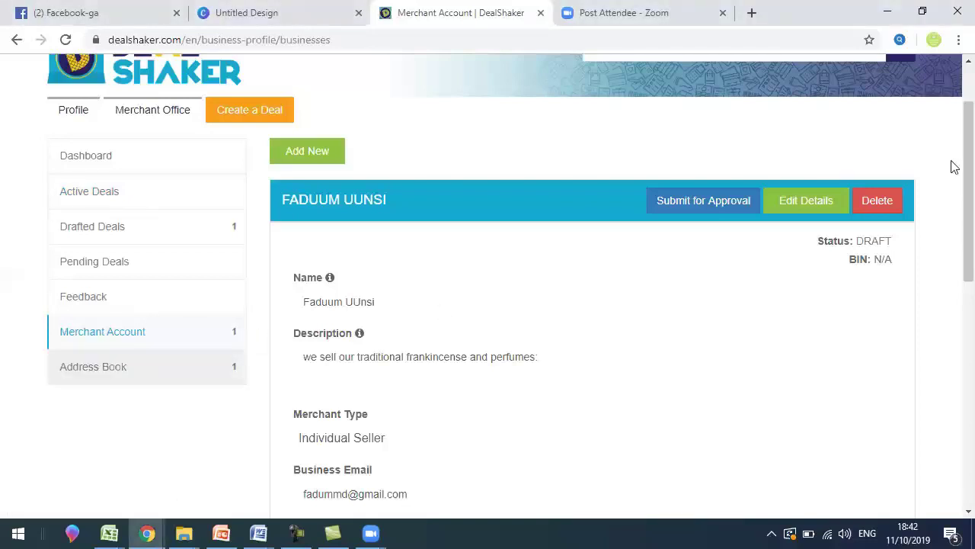
Open the merchant account page from the signed-in user's account options.
scroll(952, 165, up, 2)
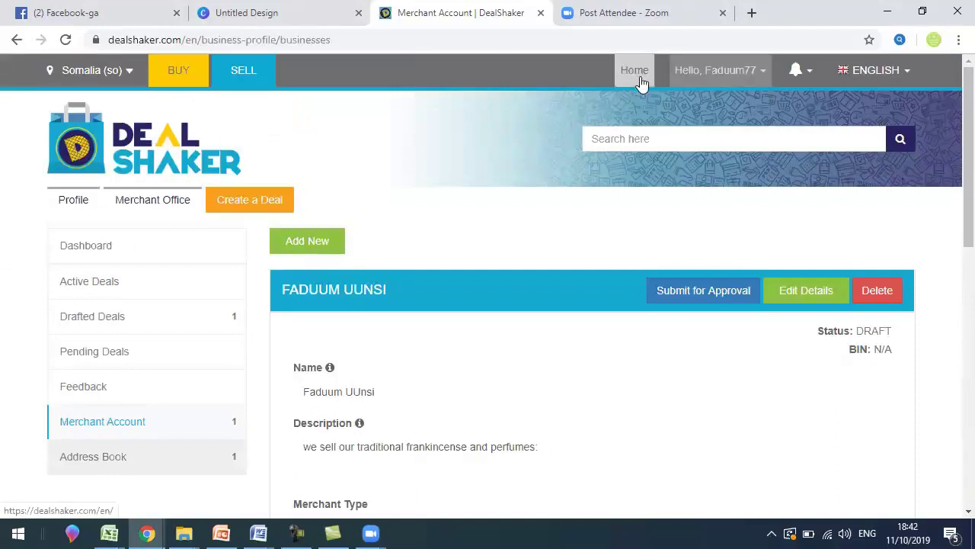
click(759, 76)
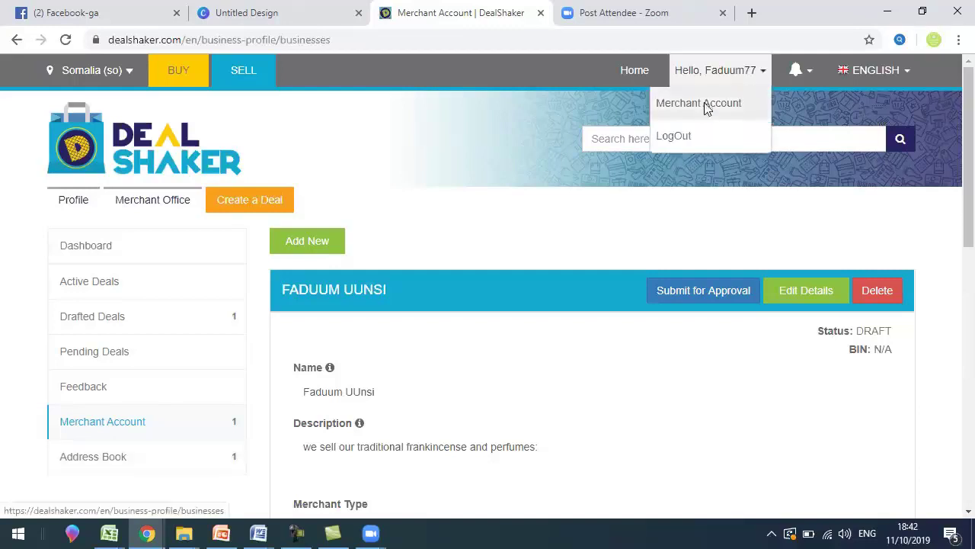
click(705, 104)
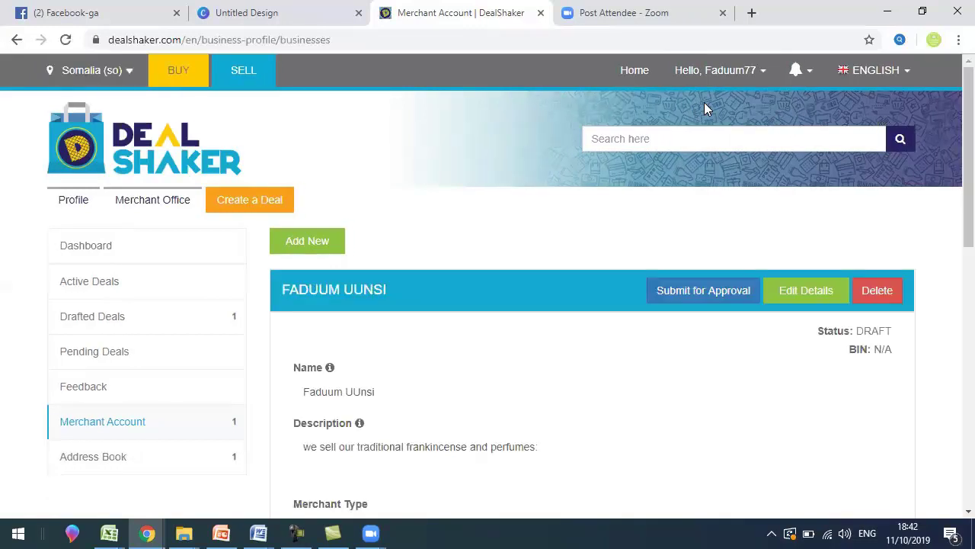
Examine the name and description fields of the drafted merchant account.
scroll(704, 109, down, 1)
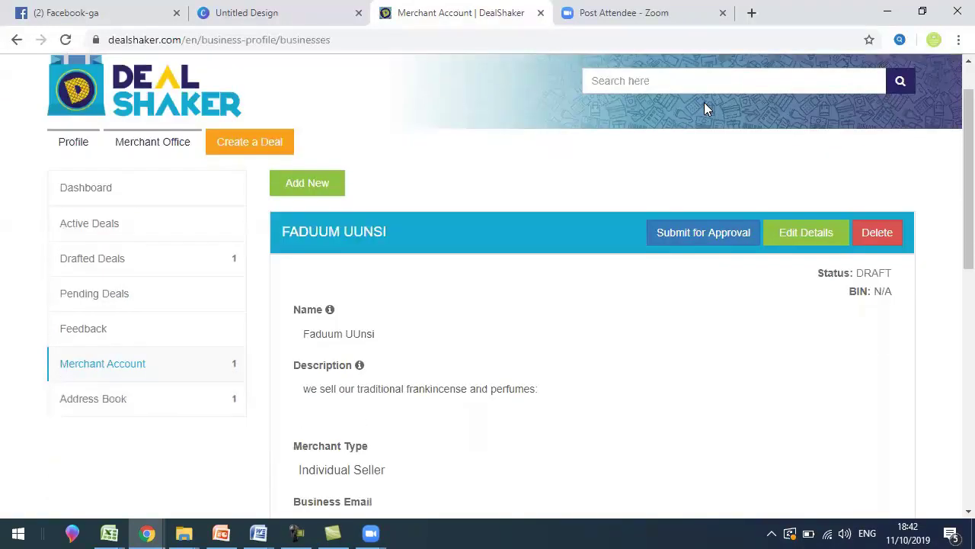
scroll(704, 109, down, 1)
scroll(533, 217, down, 1)
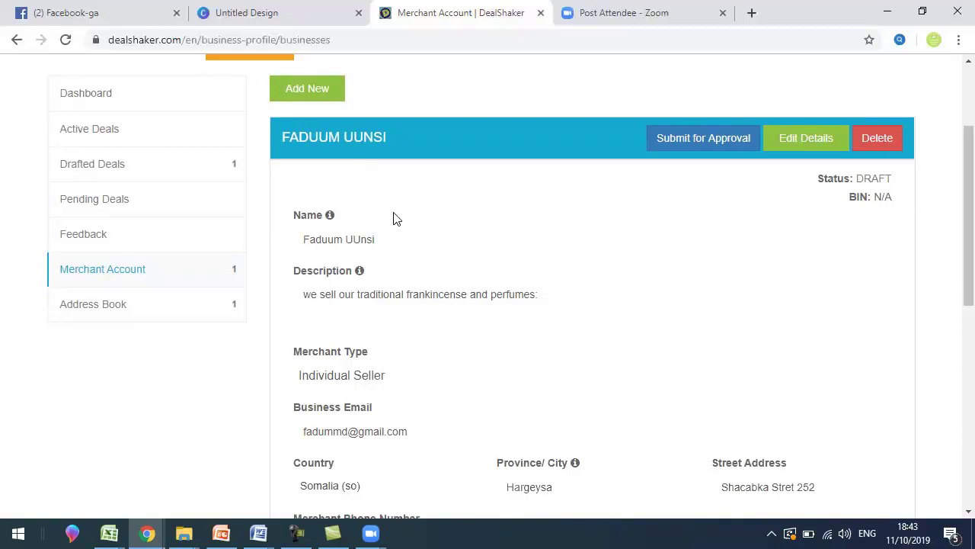
drag(381, 239, 307, 242)
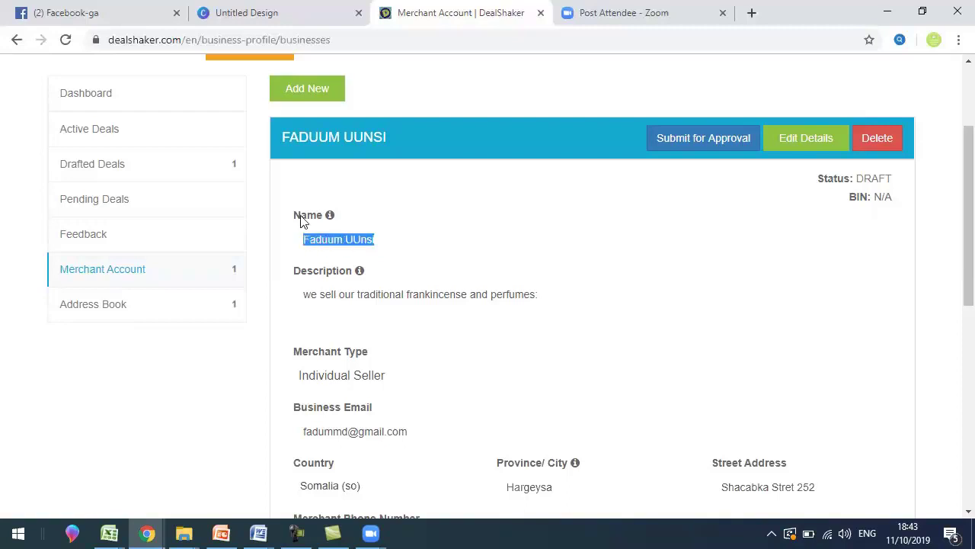
click(386, 249)
shift+click(323, 244)
shift+click(303, 245)
click(429, 245)
drag(372, 277, 281, 279)
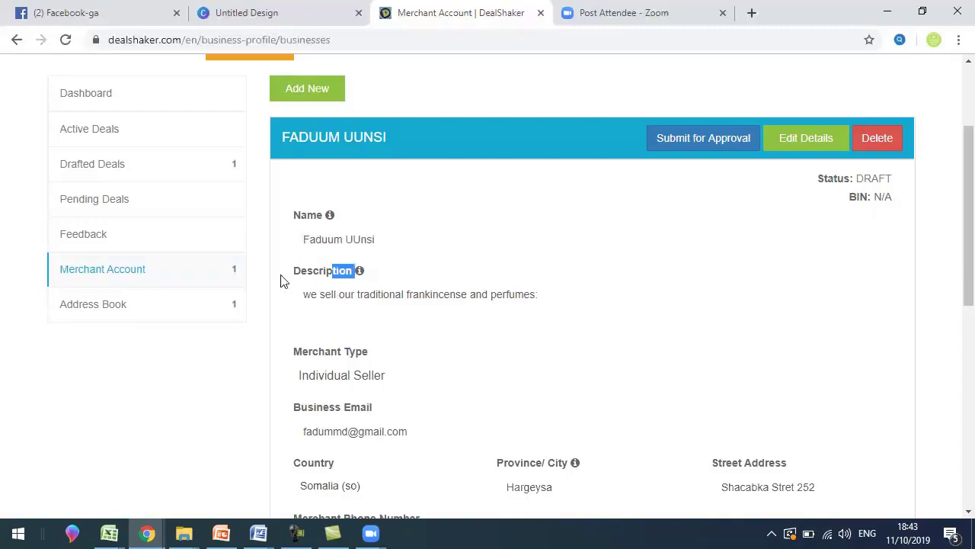
click(571, 312)
drag(309, 296, 488, 295)
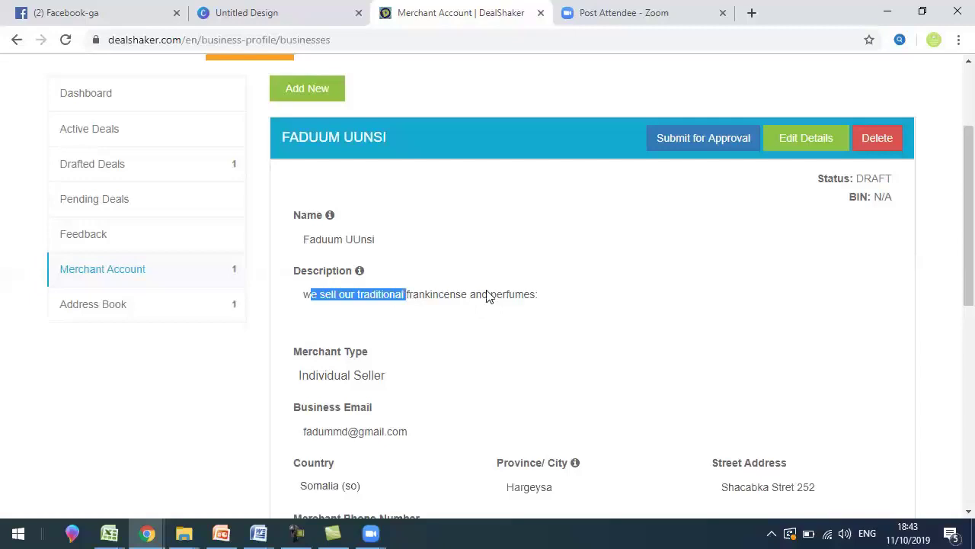
click(355, 313)
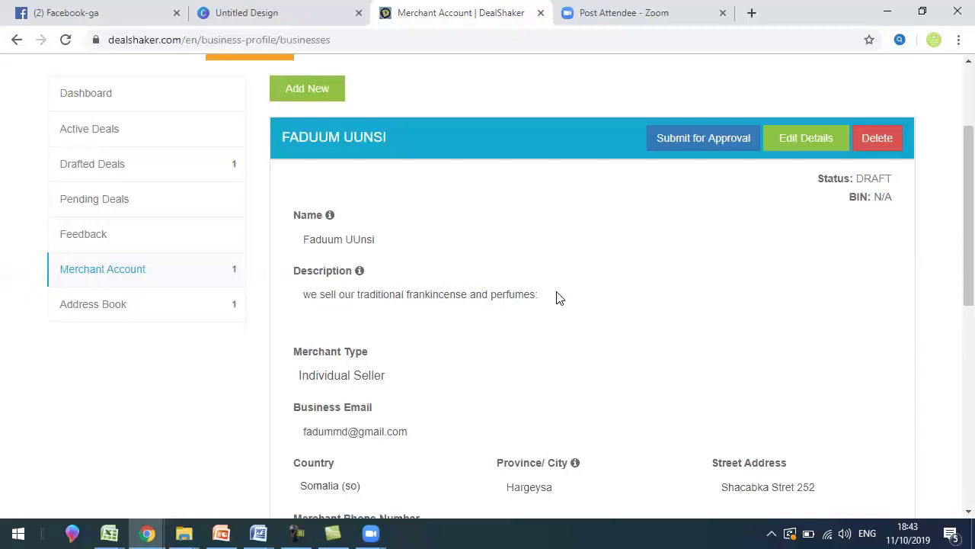
drag(557, 294, 309, 304)
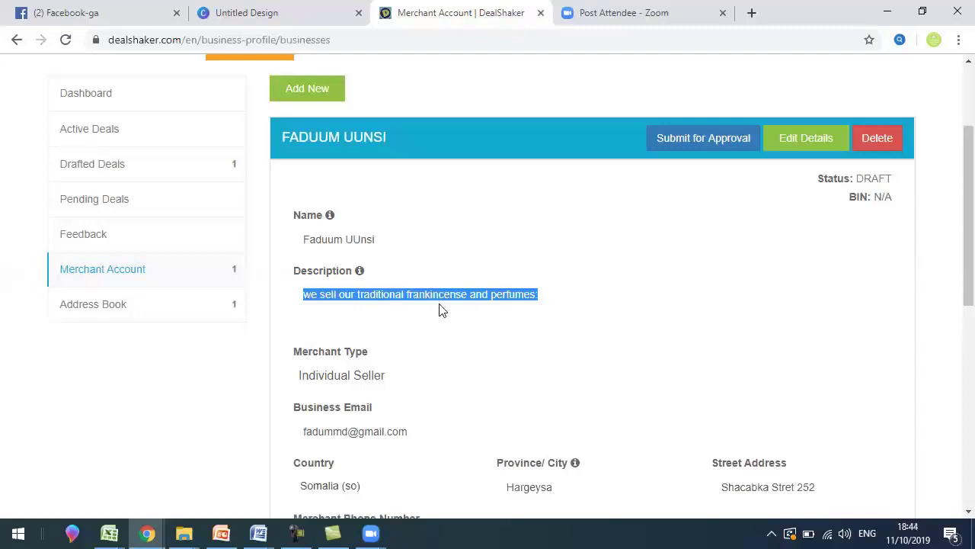
click(938, 219)
Review the merchant account's business email, country, phone number, website URL and planned deals.
scroll(952, 229, down, 2)
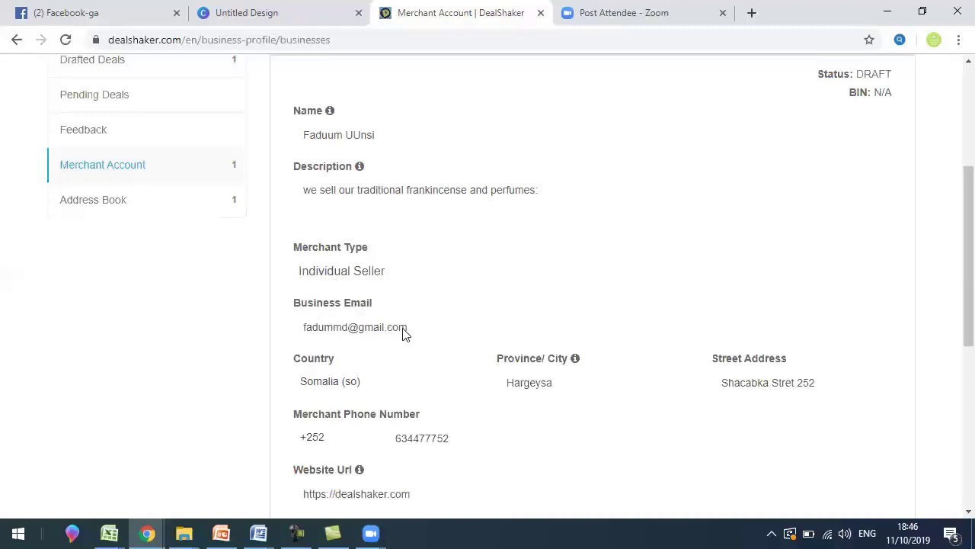
drag(404, 333, 451, 313)
click(335, 384)
scroll(345, 373, down, 1)
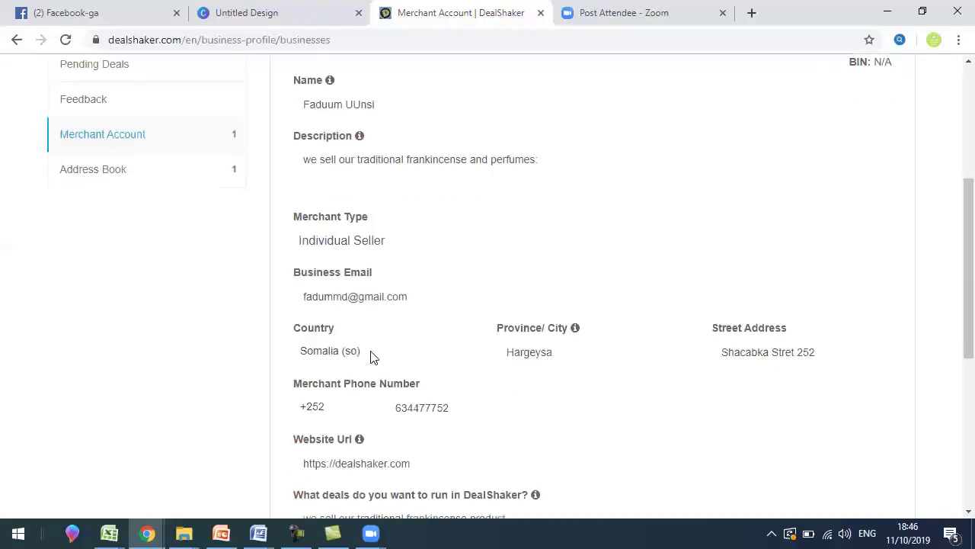
click(344, 355)
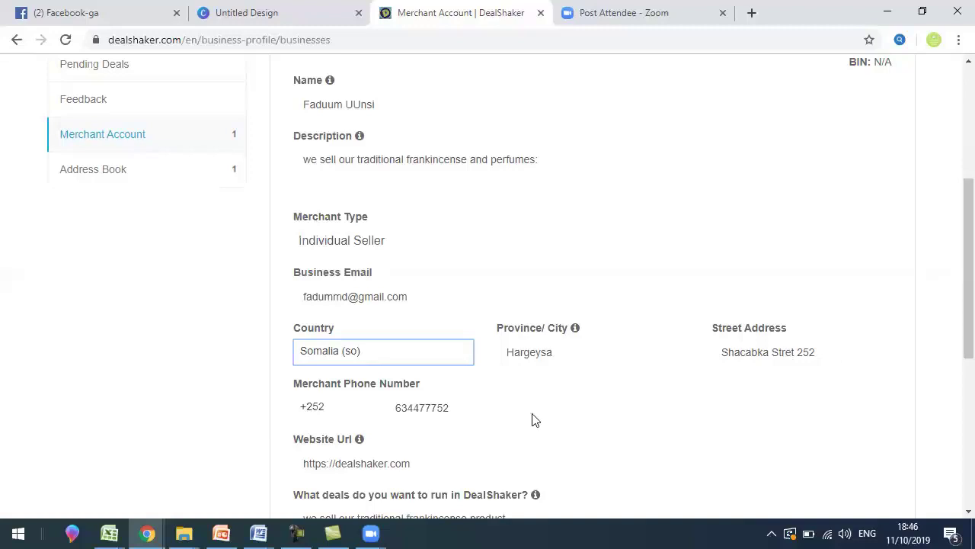
scroll(535, 420, down, 1)
scroll(535, 420, down, 1)
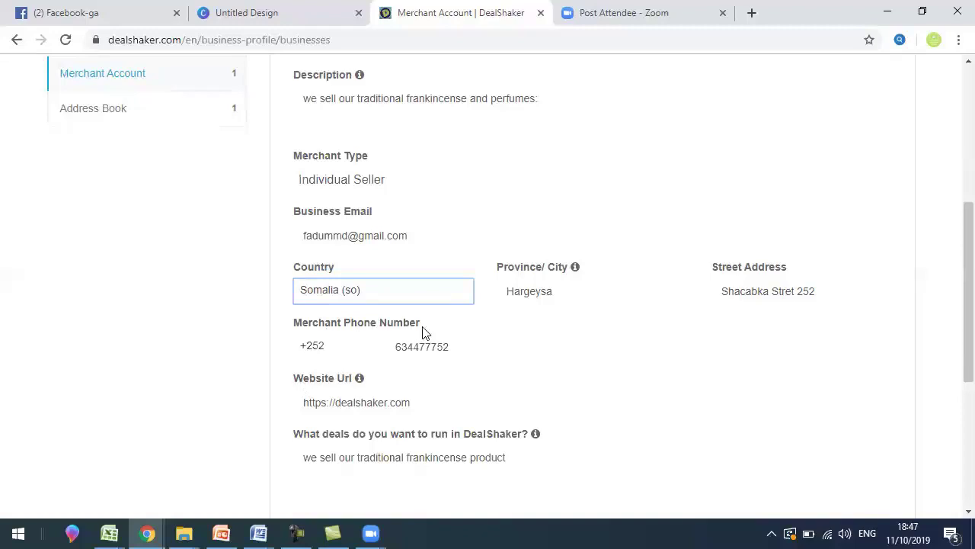
drag(394, 333, 422, 327)
click(484, 356)
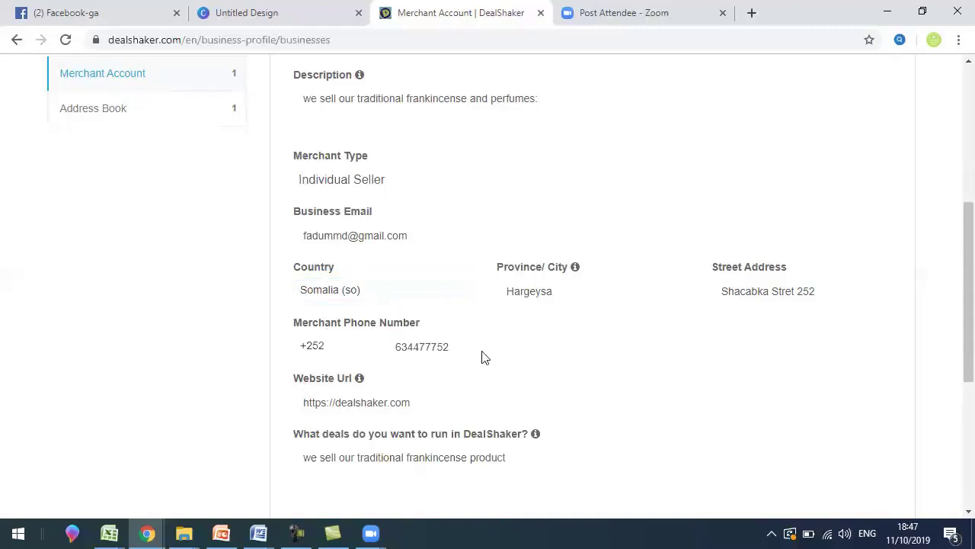
double_click(407, 352)
click(301, 392)
scroll(333, 389, down, 1)
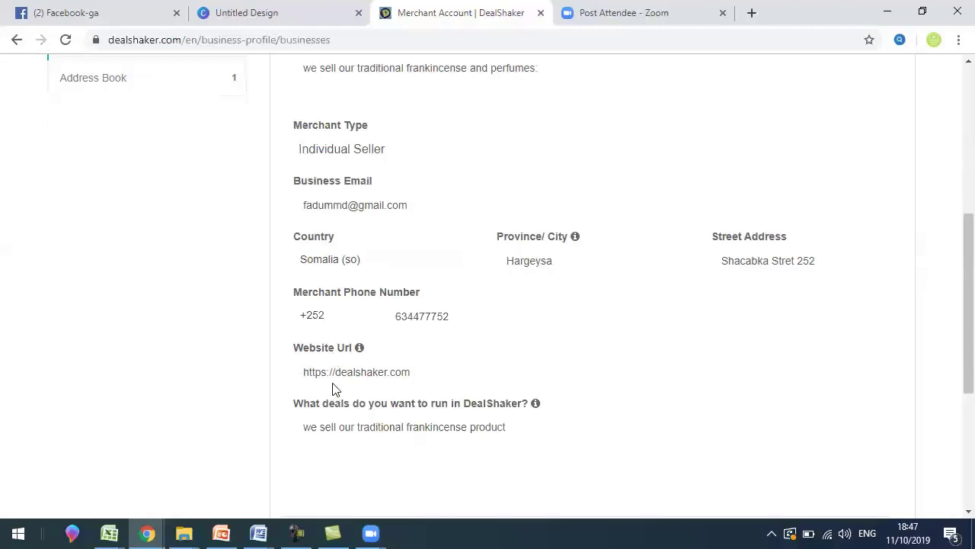
scroll(332, 390, down, 1)
drag(368, 347, 412, 345)
triple_click(307, 354)
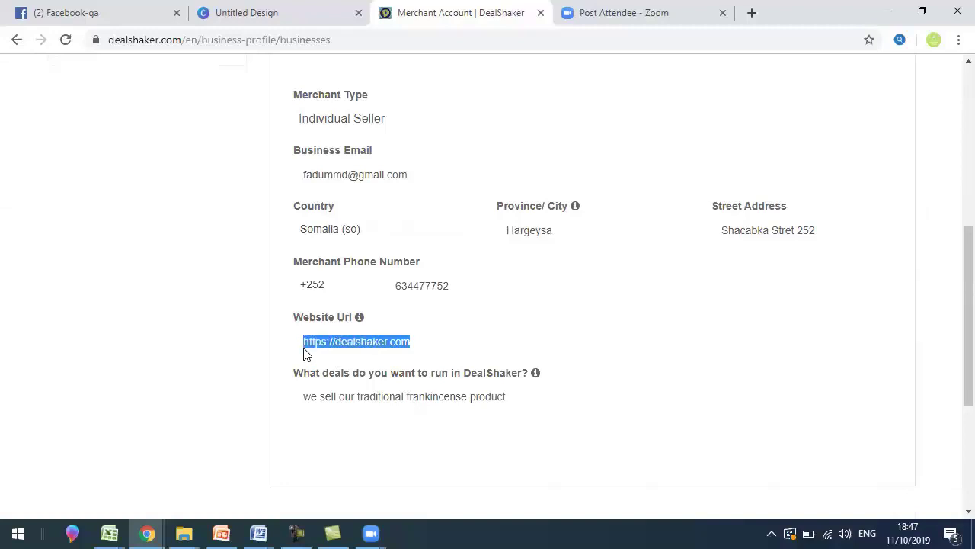
click(472, 346)
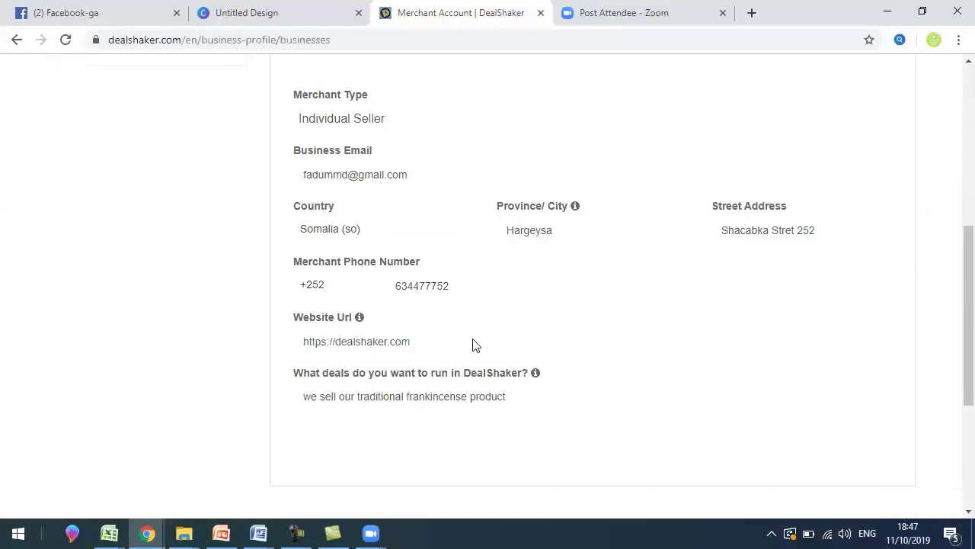
scroll(472, 346, down, 2)
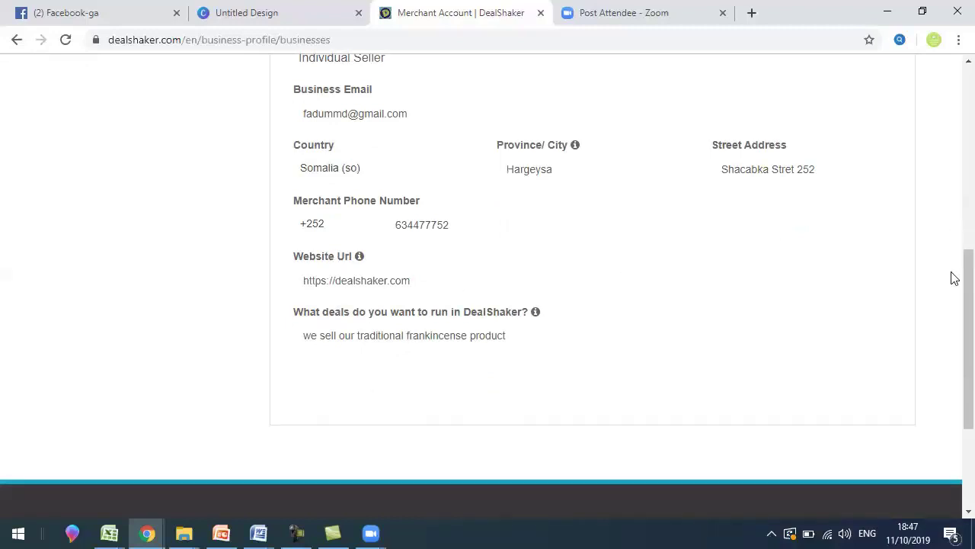
scroll(951, 161, up, 4)
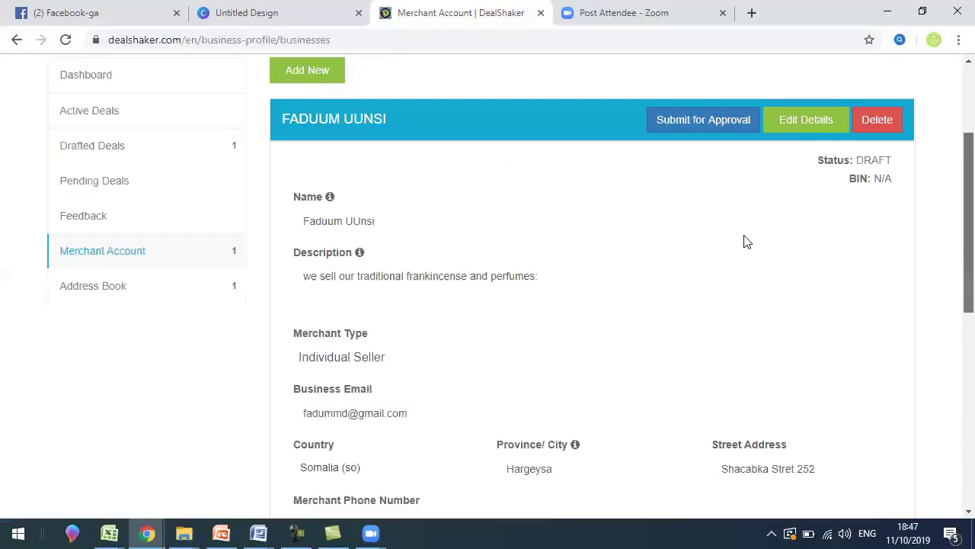
scroll(745, 242, up, 1)
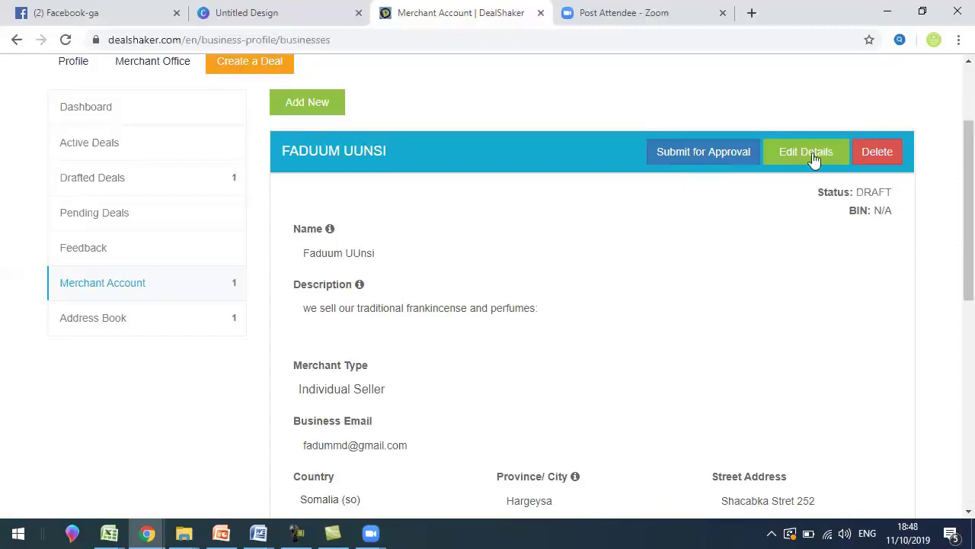
Open the address book and look over the saved address entry.
click(126, 183)
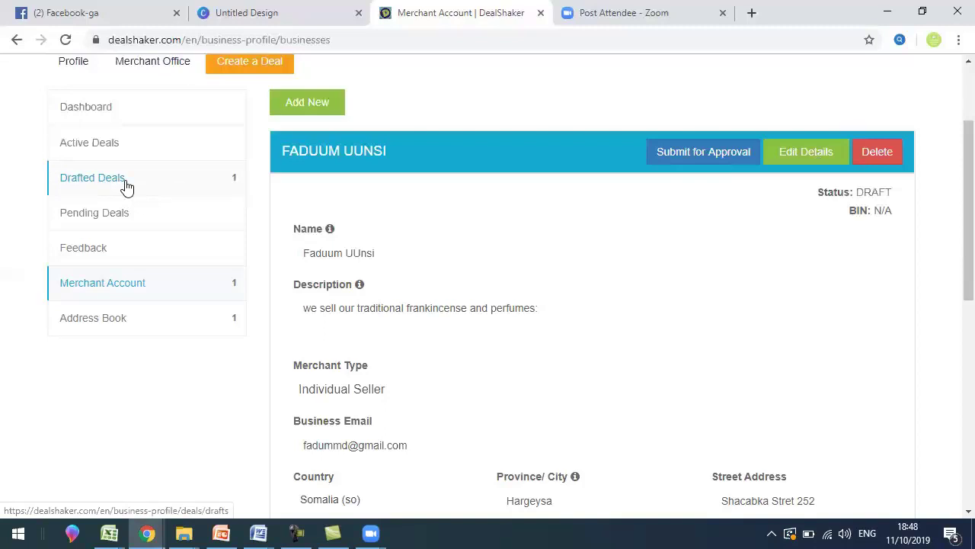
click(113, 327)
click(113, 327)
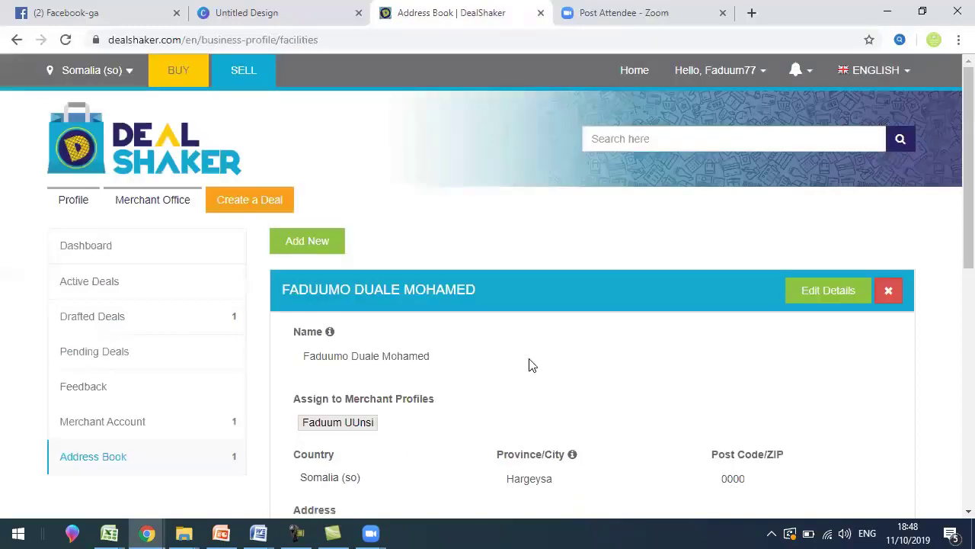
scroll(531, 365, down, 1)
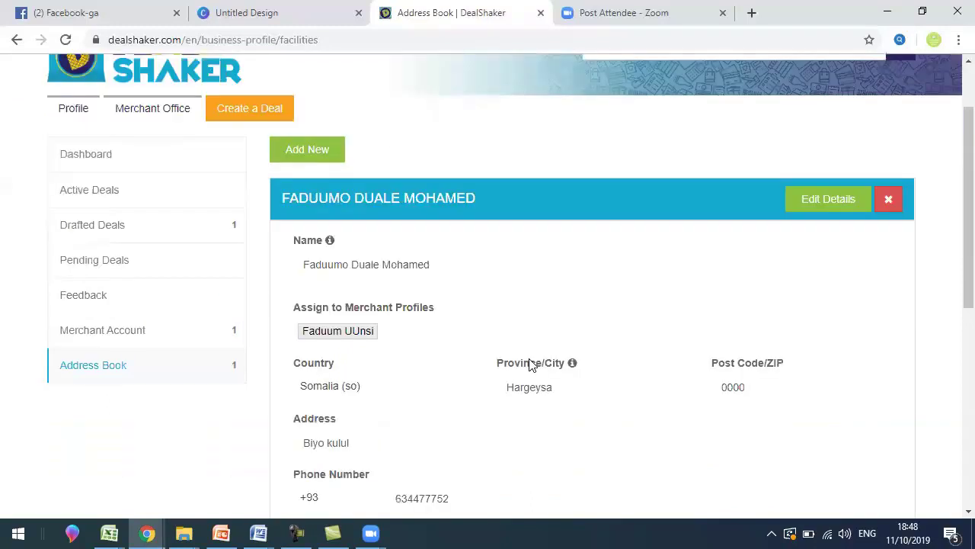
scroll(532, 365, down, 1)
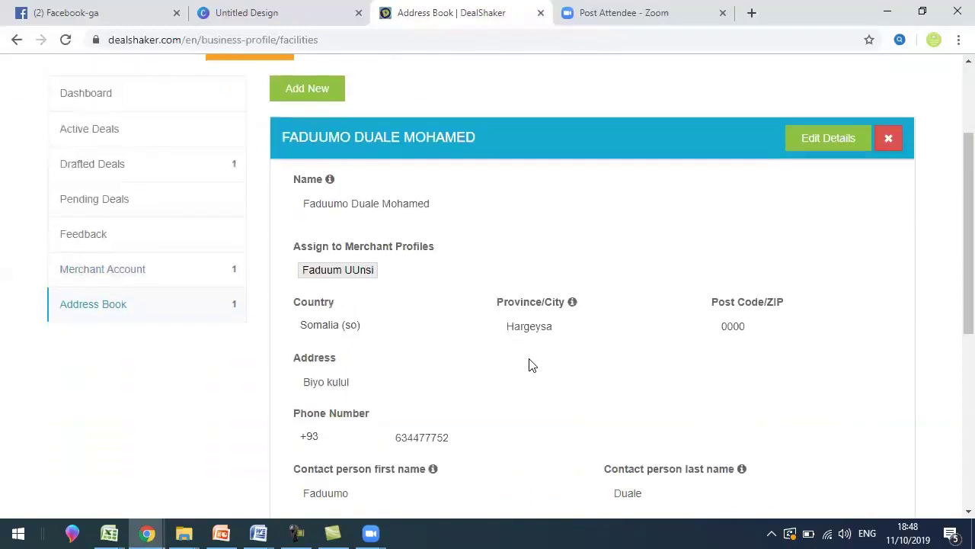
scroll(472, 260, down, 1)
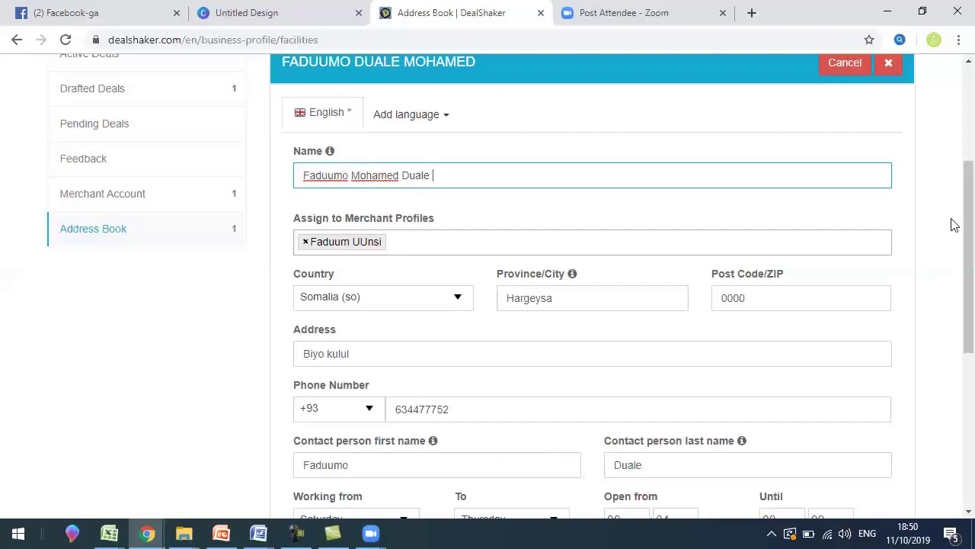
Replace the Address value in the address book entry with the new street name.
scroll(952, 251, down, 1)
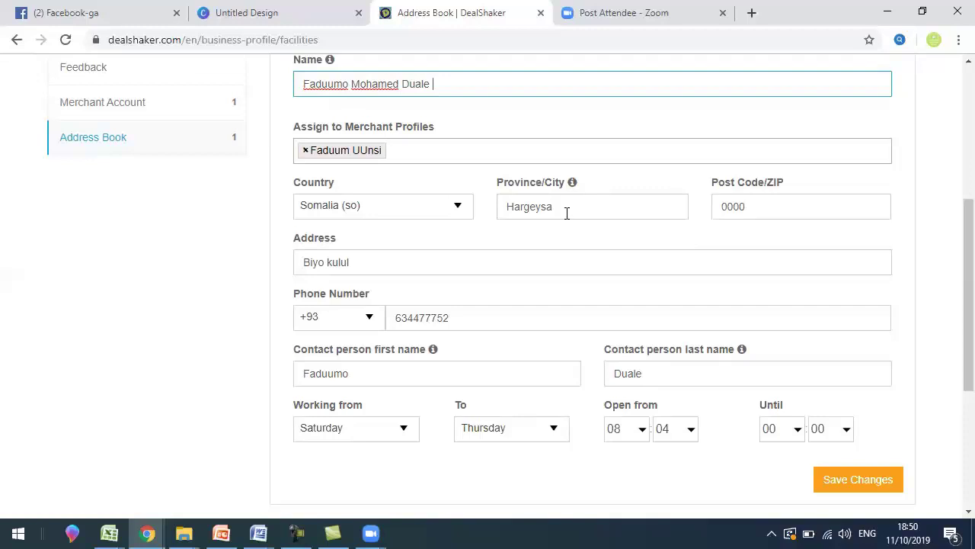
click(410, 263)
key(BackSpace)
key(BackSpace)
key(BackSpace)
key(BackSpace)
key(BackSpace)
key(BackSpace)
key(BackSpace)
key(BackSpace)
key(BackSpace)
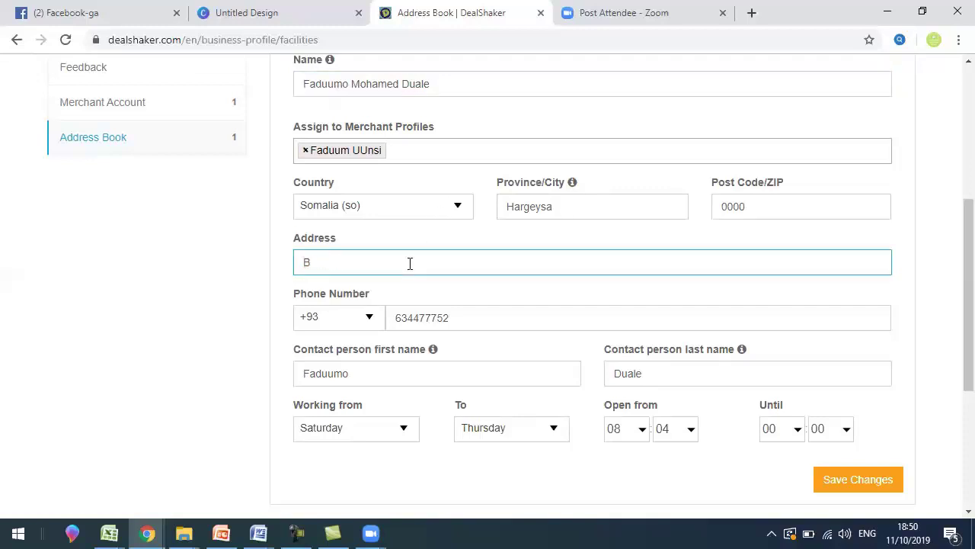
key(BackSpace)
text(Shacabka 2)
key(BackSpace)
Set the phone number's country code to +252 and save the changes to the address book entry.
click(373, 319)
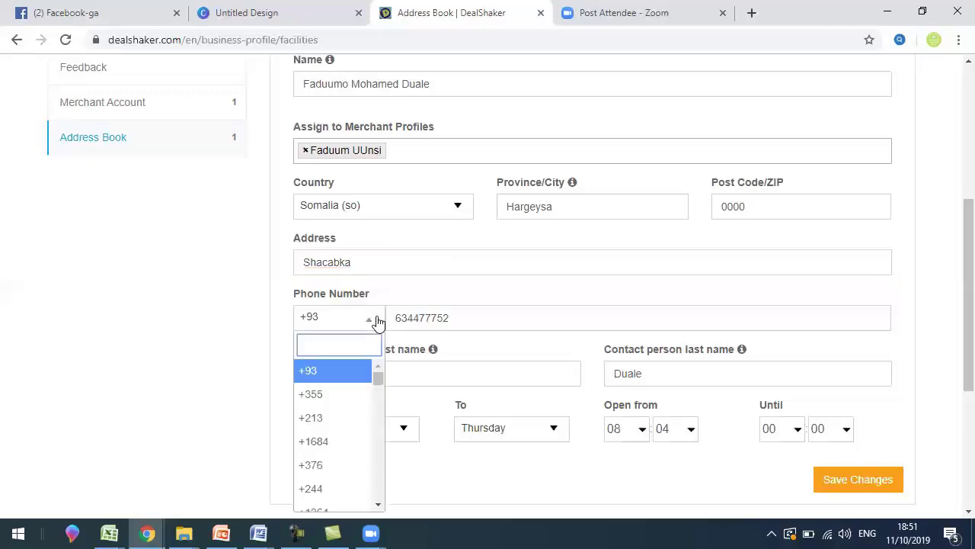
text(252)
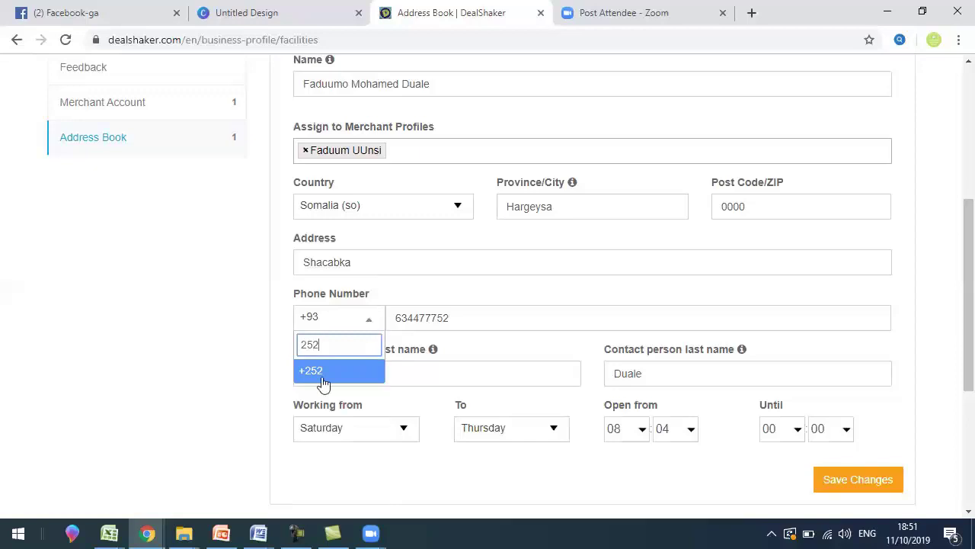
key(Return)
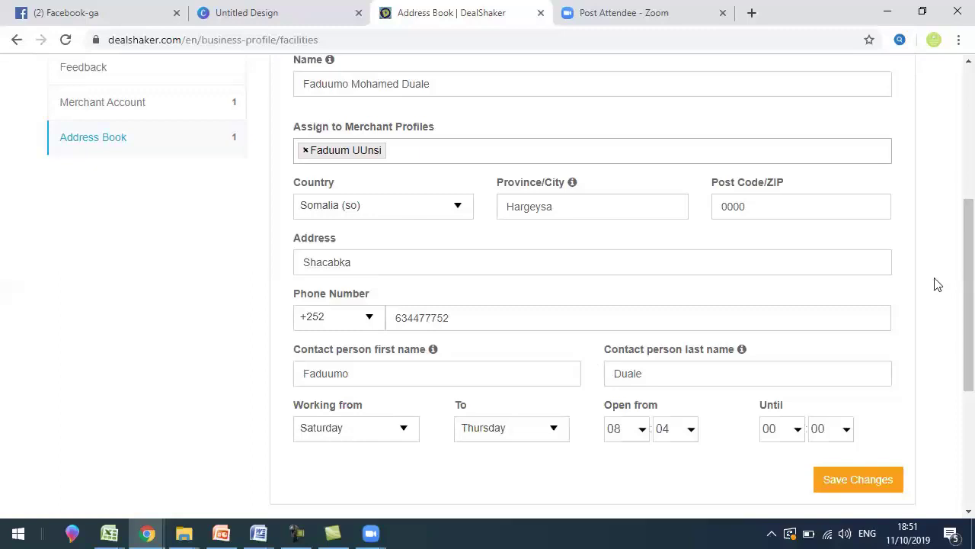
scroll(954, 311, down, 1)
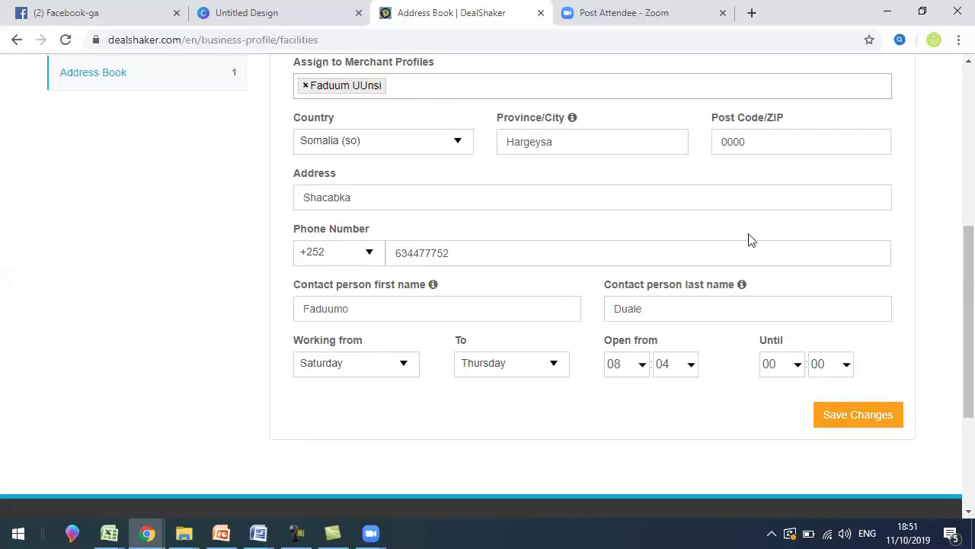
click(852, 429)
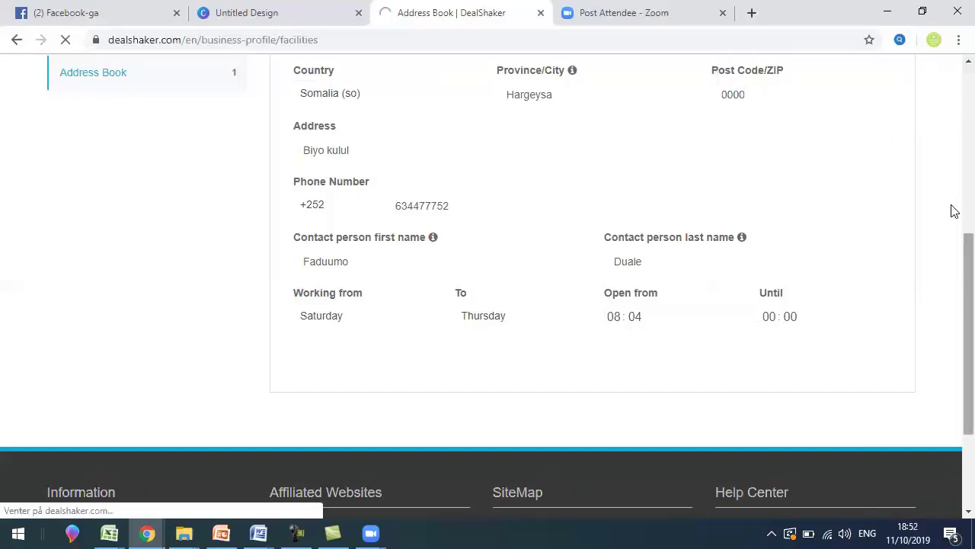
Look over the saved address book entry and check the uunsi notes in Word before returning to the browser.
scroll(955, 199, up, 3)
scroll(955, 199, up, 1)
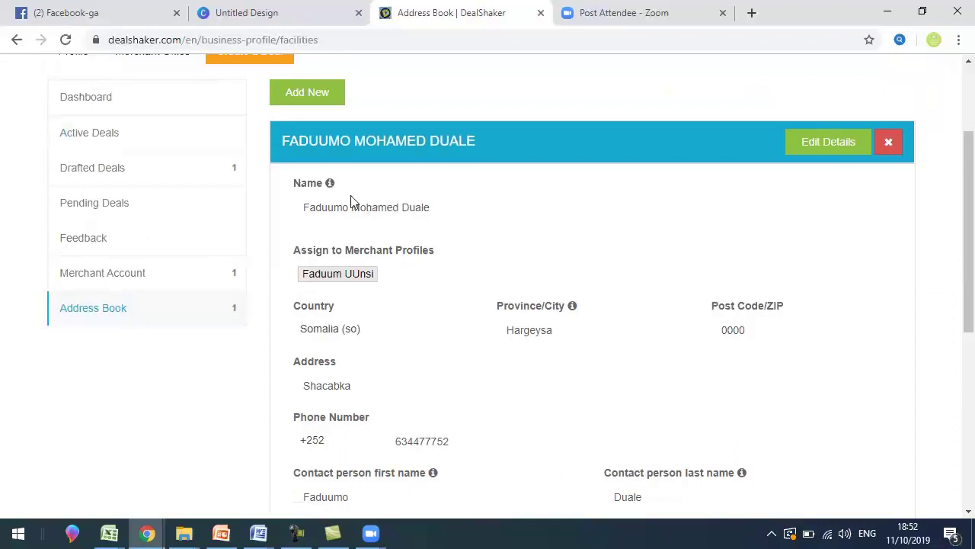
click(142, 280)
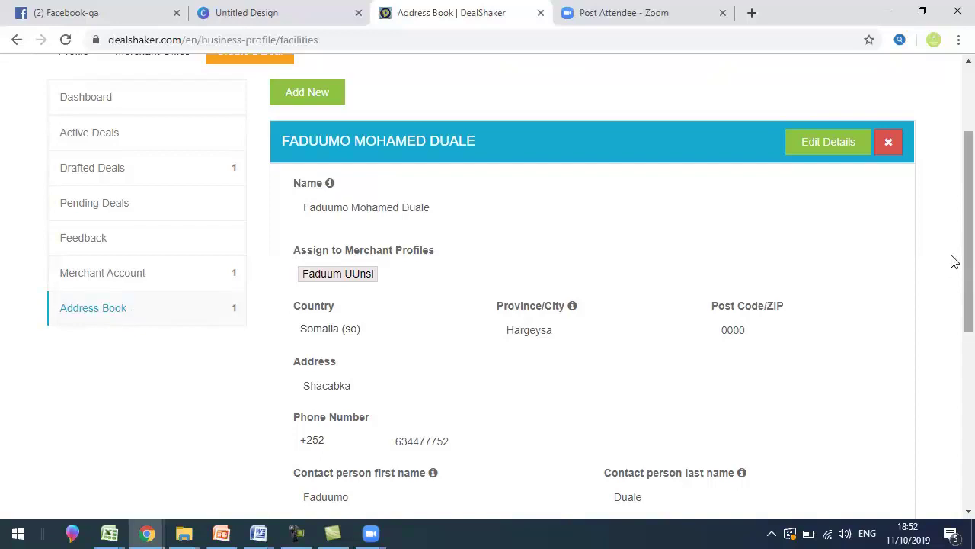
scroll(955, 219, up, 2)
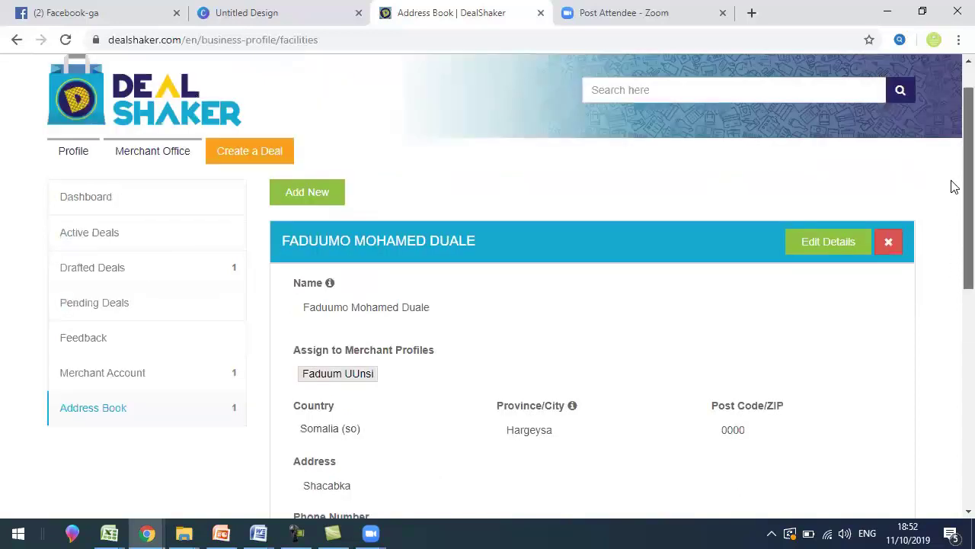
scroll(954, 187, up, 1)
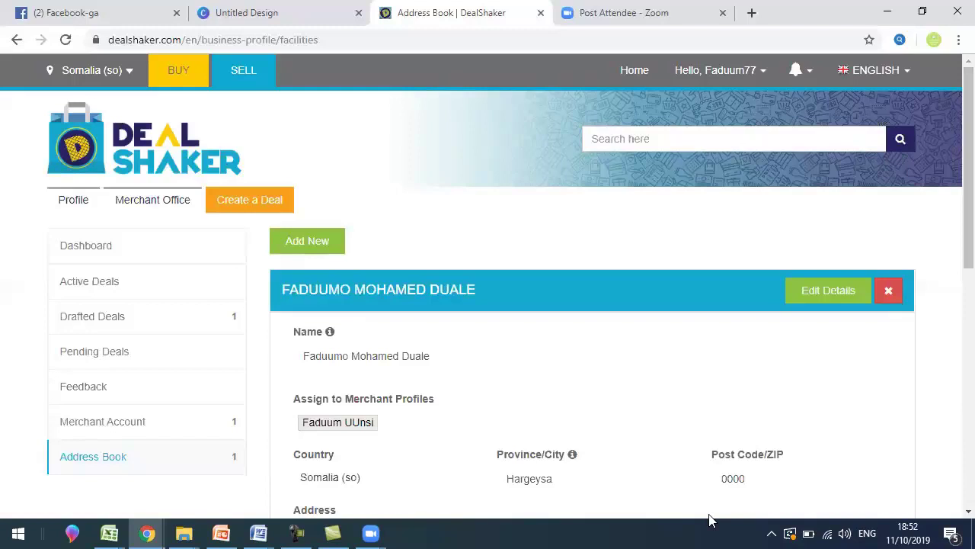
click(266, 531)
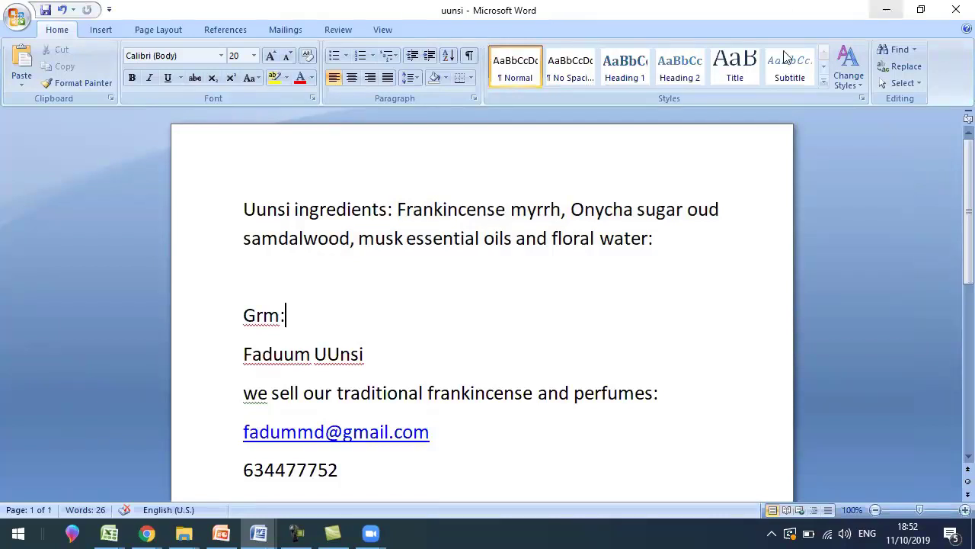
key(alt+Tab)
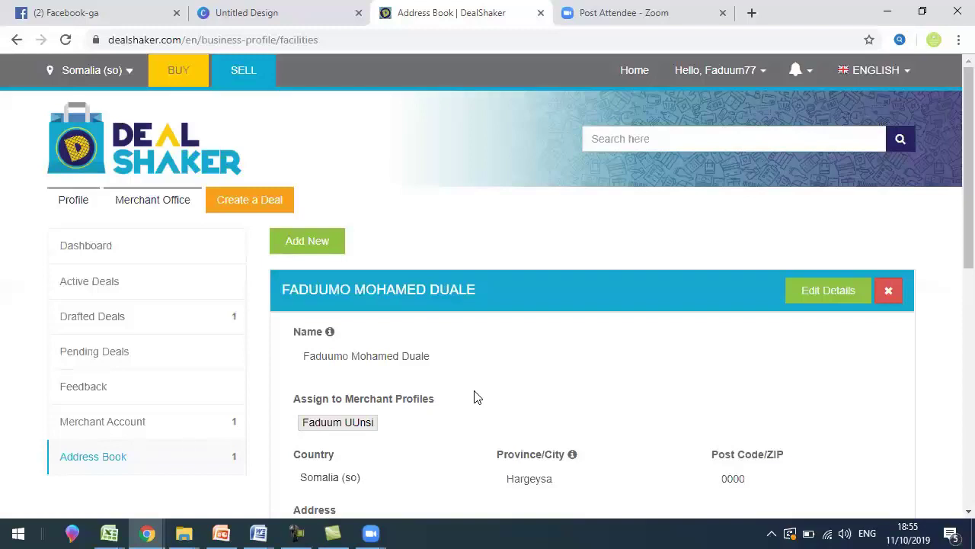
Open the Uunsi frankincense coupon deal from the drafted deals and review its price and the ONE exchange rate note.
click(98, 318)
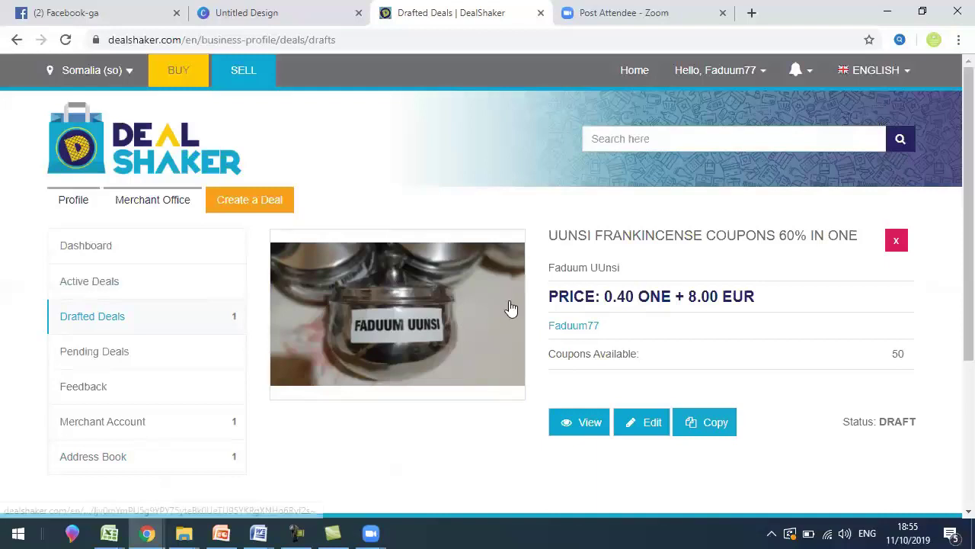
click(360, 320)
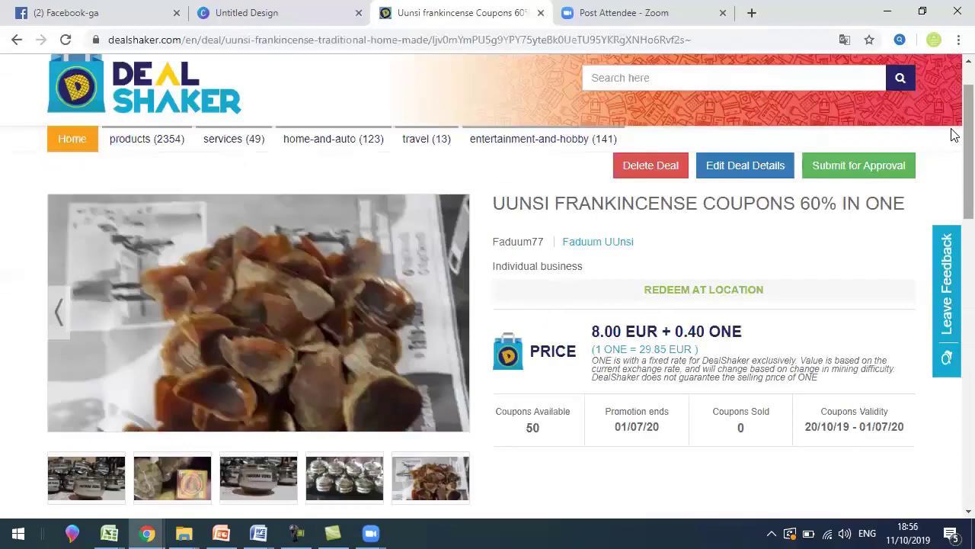
scroll(951, 150, down, 1)
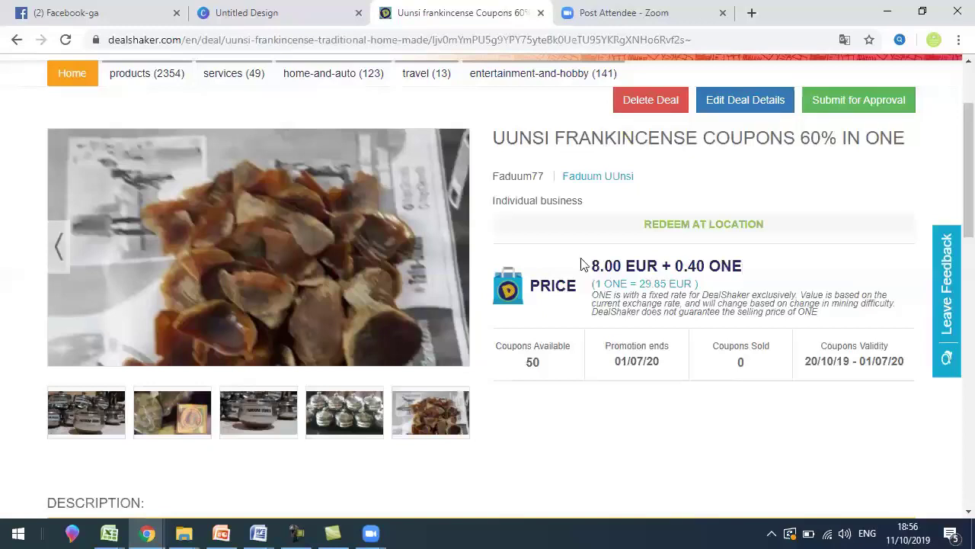
drag(600, 265, 743, 265)
triple_click(767, 265)
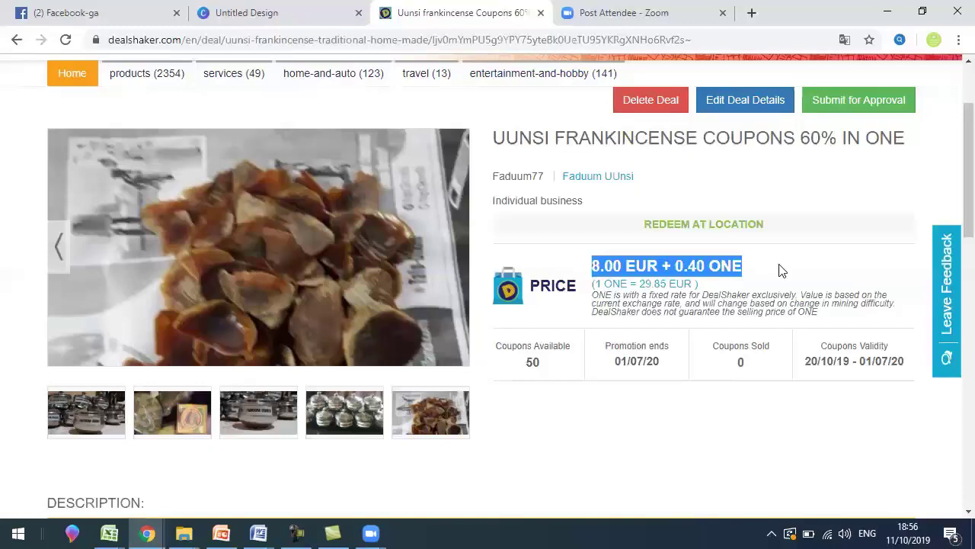
click(657, 256)
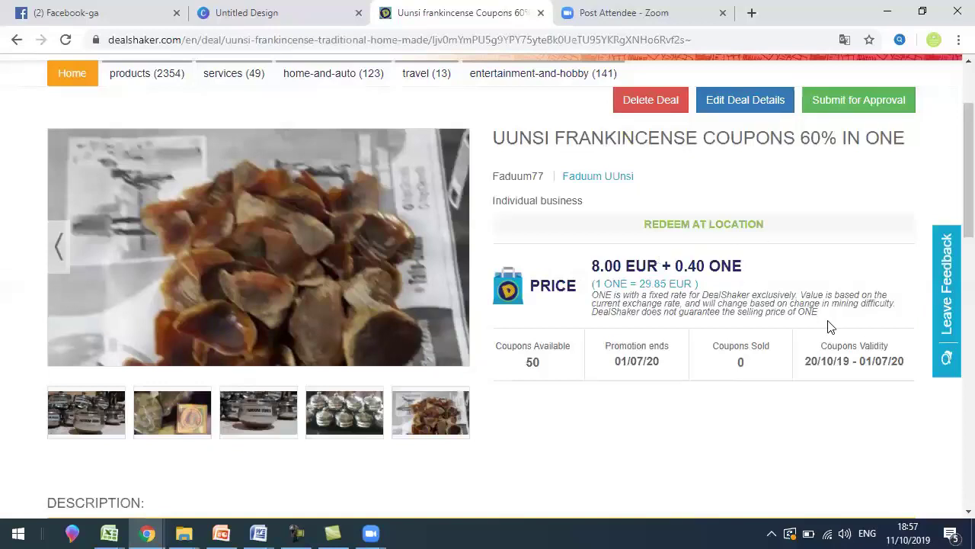
triple_click(731, 304)
Open the drafted deal's details for editing and choose Products as the deal type.
drag(905, 138, 496, 130)
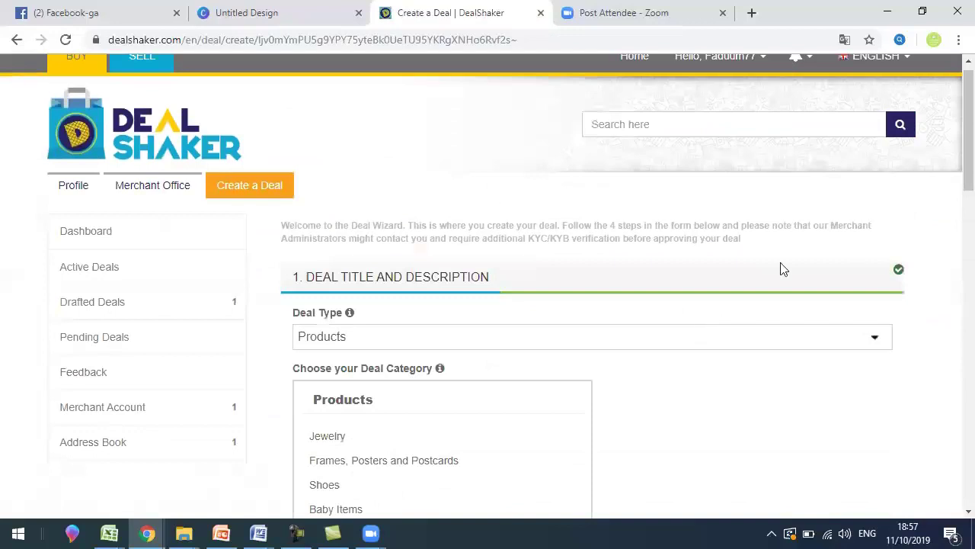
scroll(781, 269, down, 4)
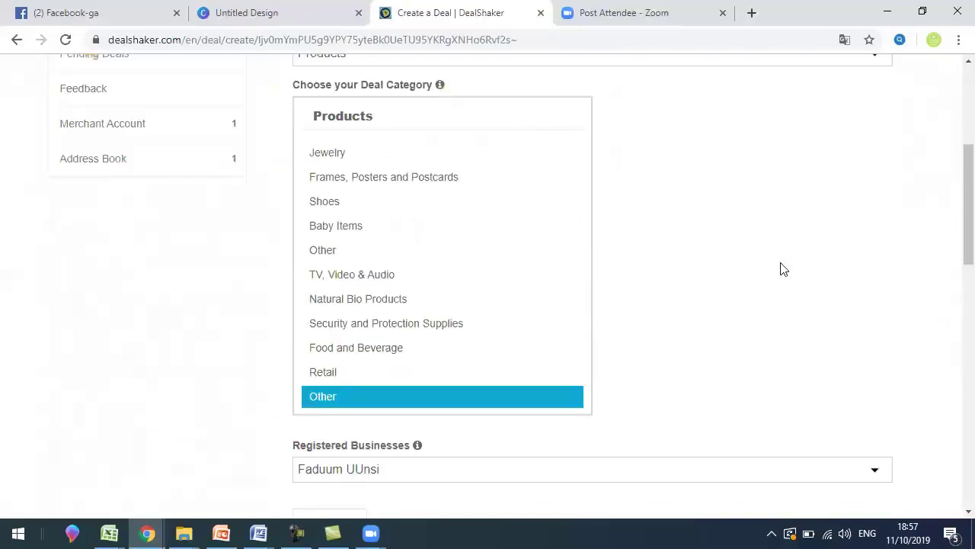
scroll(652, 167, up, 4)
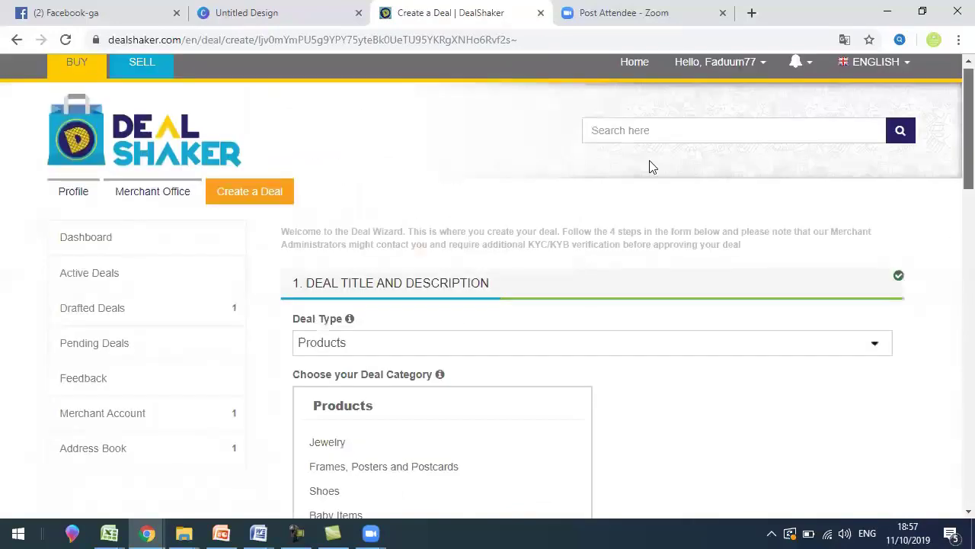
mouse_move(349, 319)
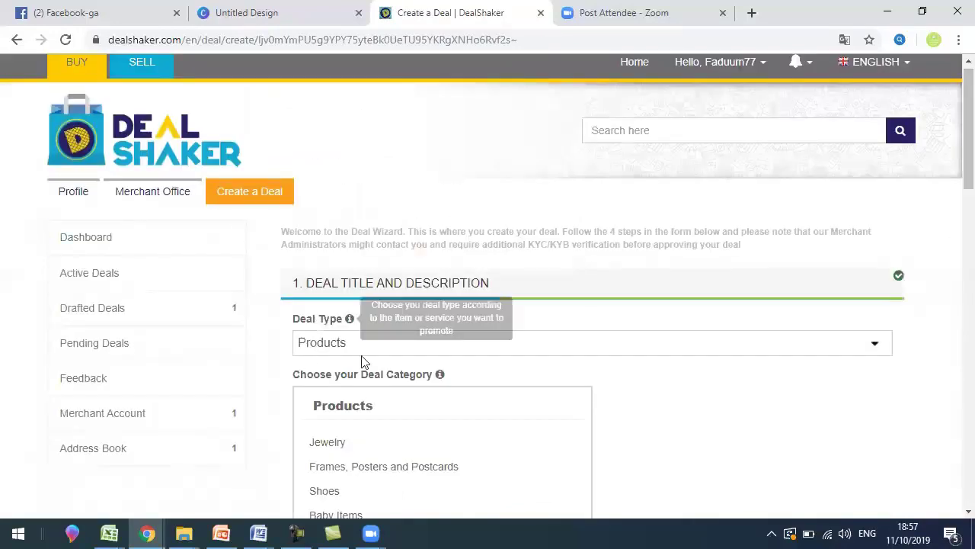
click(330, 351)
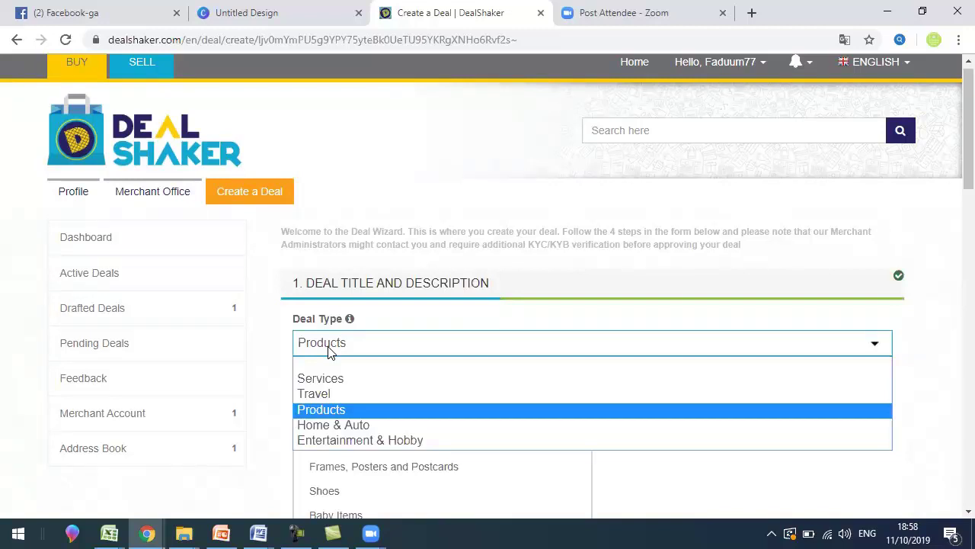
click(318, 409)
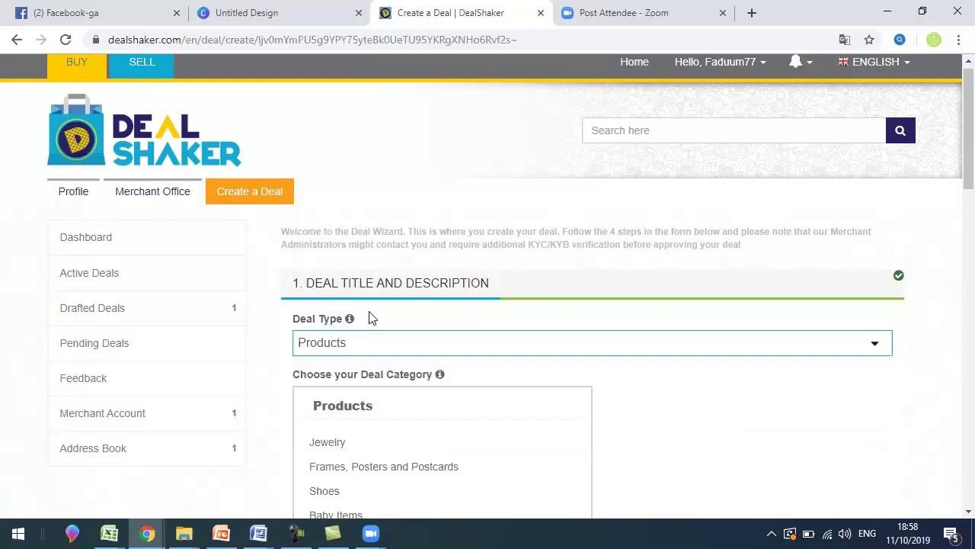
Review the deal category list and the choices available under Registered Businesses.
mouse_move(307, 326)
scroll(411, 305, down, 4)
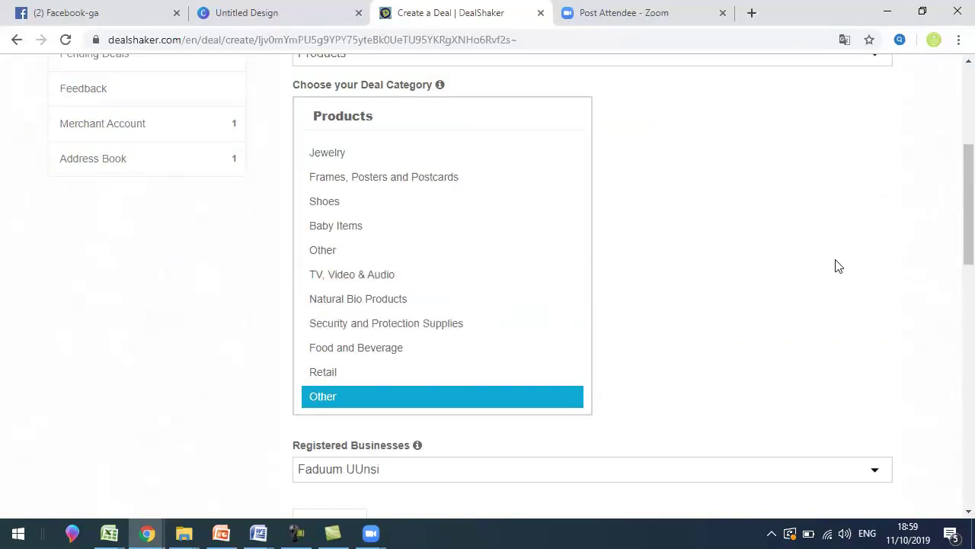
scroll(955, 198, down, 1)
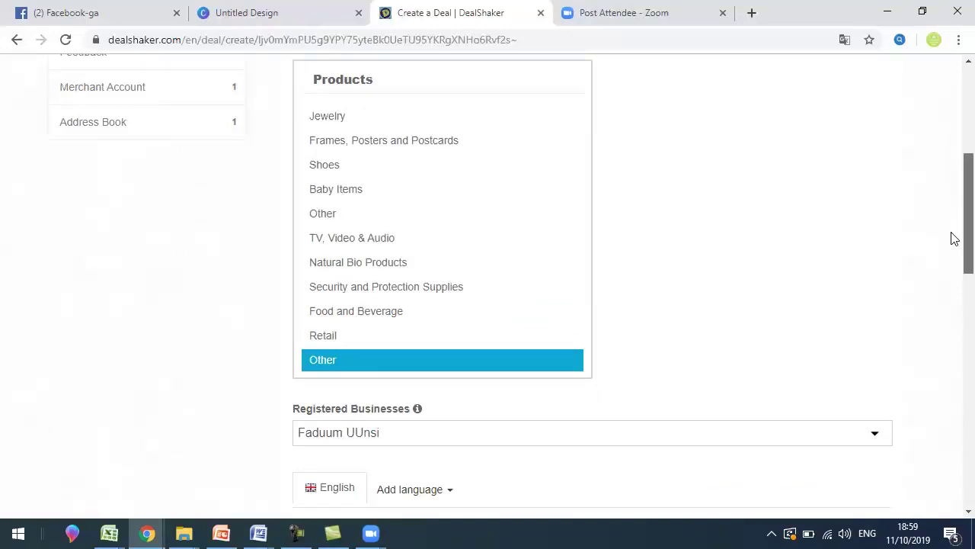
scroll(954, 242, down, 3)
scroll(953, 242, down, 1)
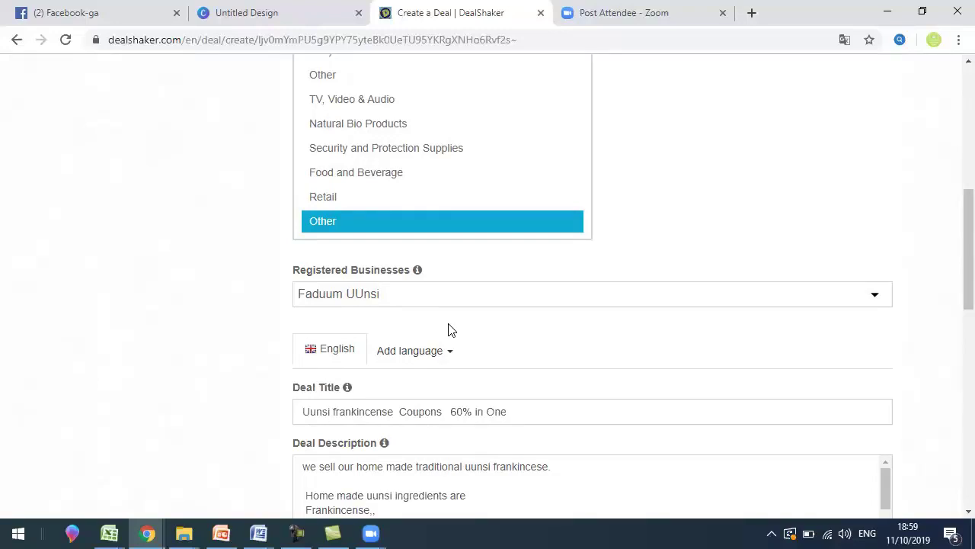
click(431, 296)
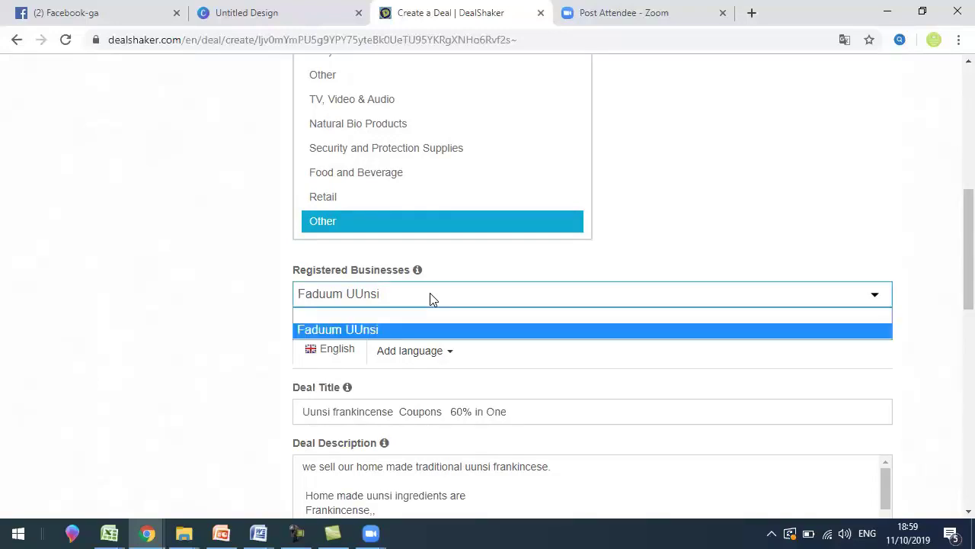
click(431, 296)
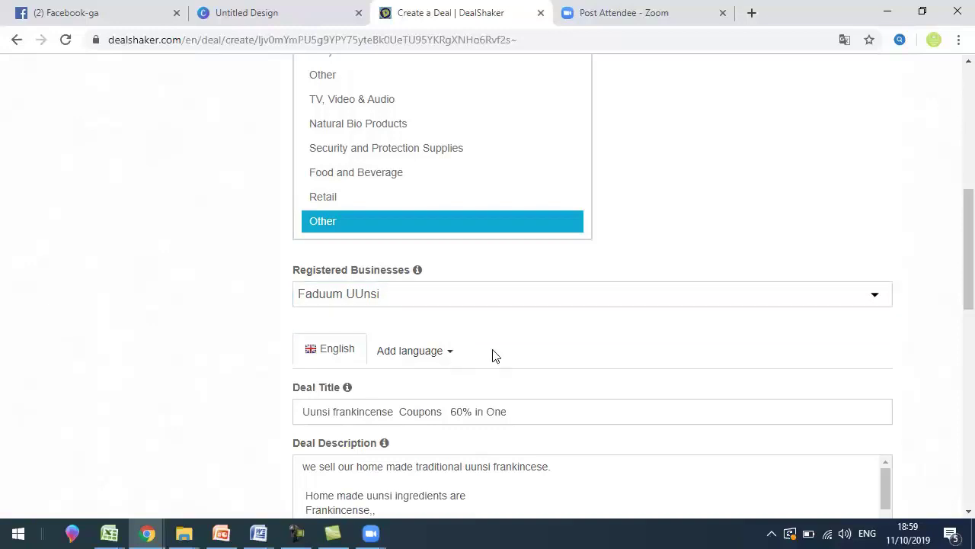
click(517, 302)
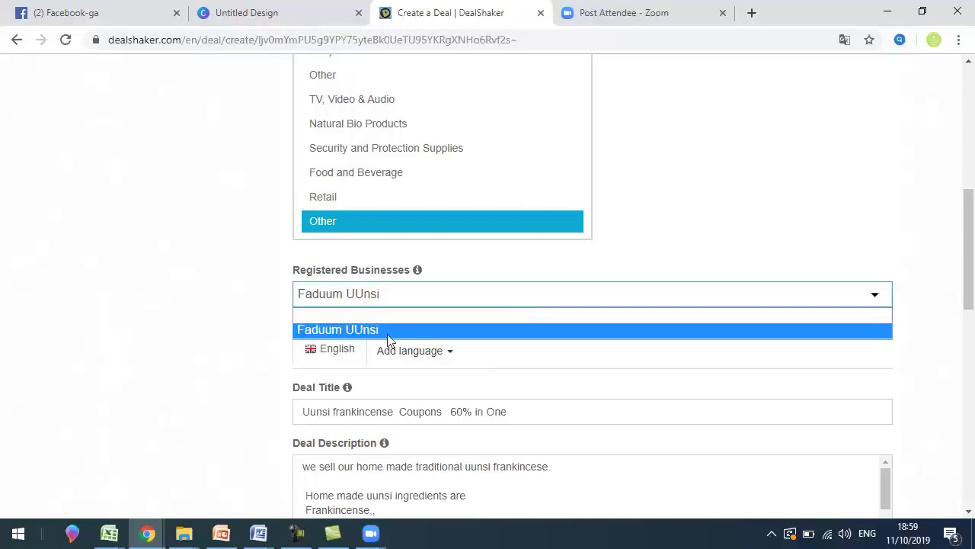
click(644, 369)
Review the language section and highlight the Deal Title text to examine it.
scroll(954, 229, down, 1)
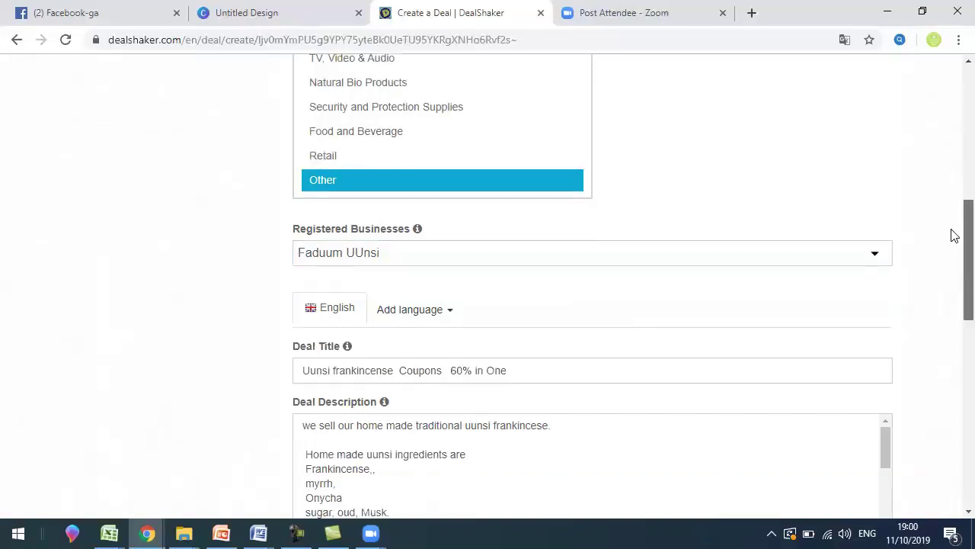
scroll(954, 235, down, 1)
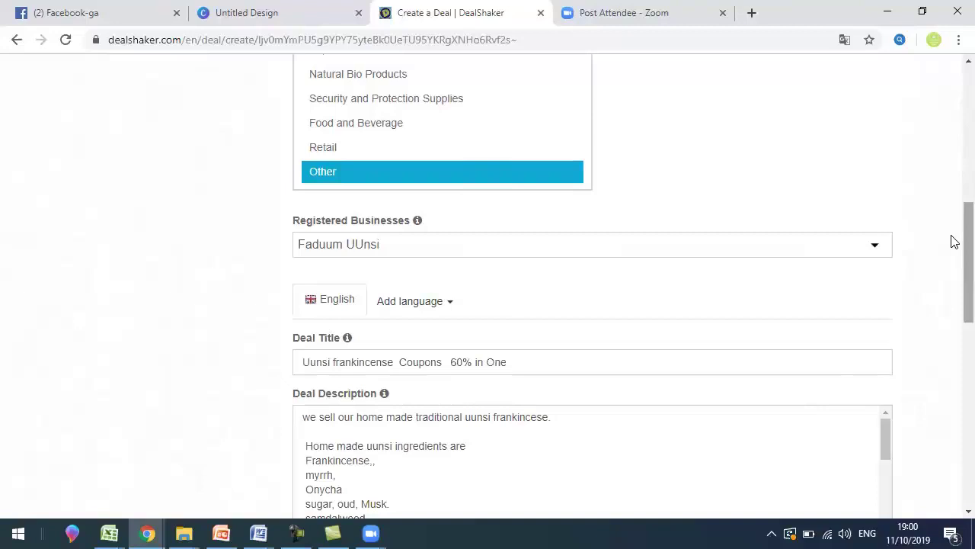
scroll(954, 263, down, 1)
scroll(954, 271, down, 2)
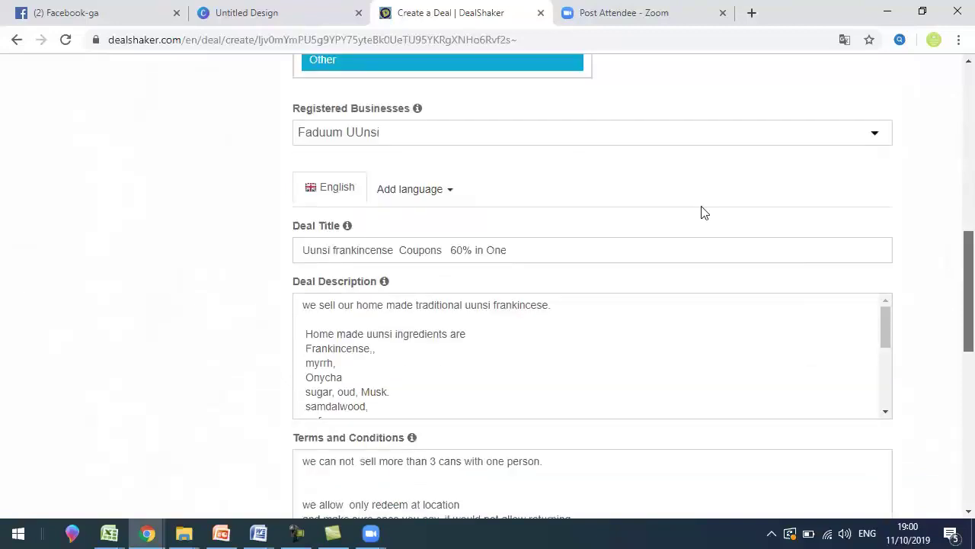
triple_click(348, 242)
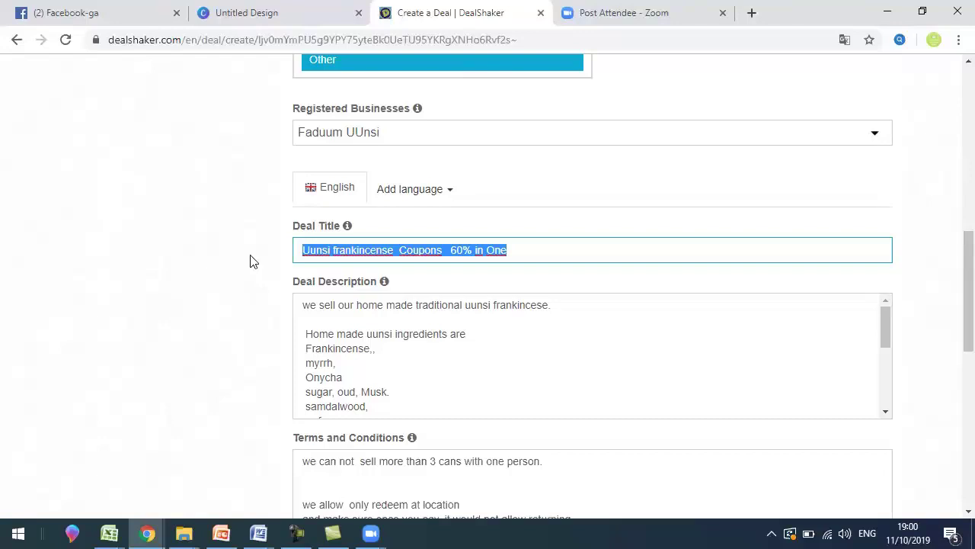
click(382, 231)
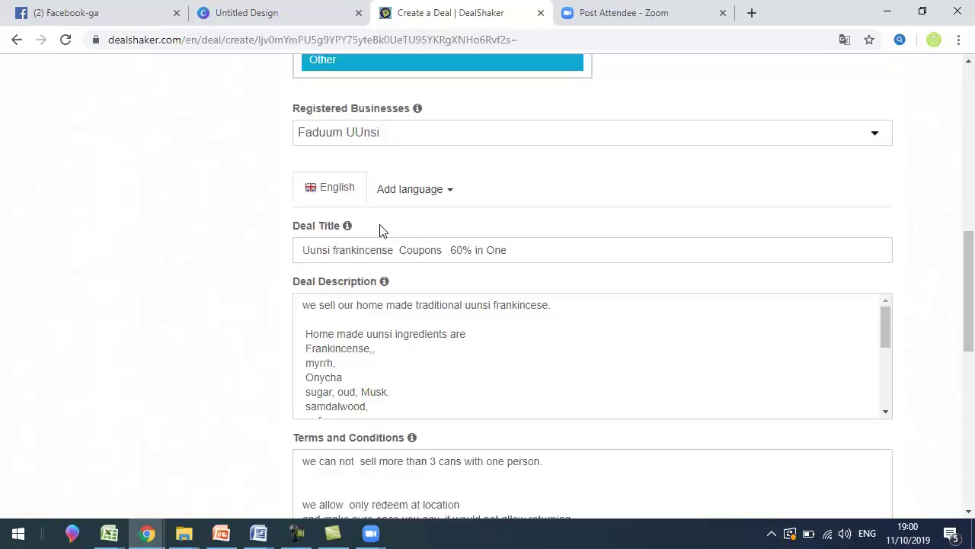
Read through the whole Deal Description, from the English ingredient list to the Somali text at its end.
scroll(383, 230, down, 1)
click(392, 209)
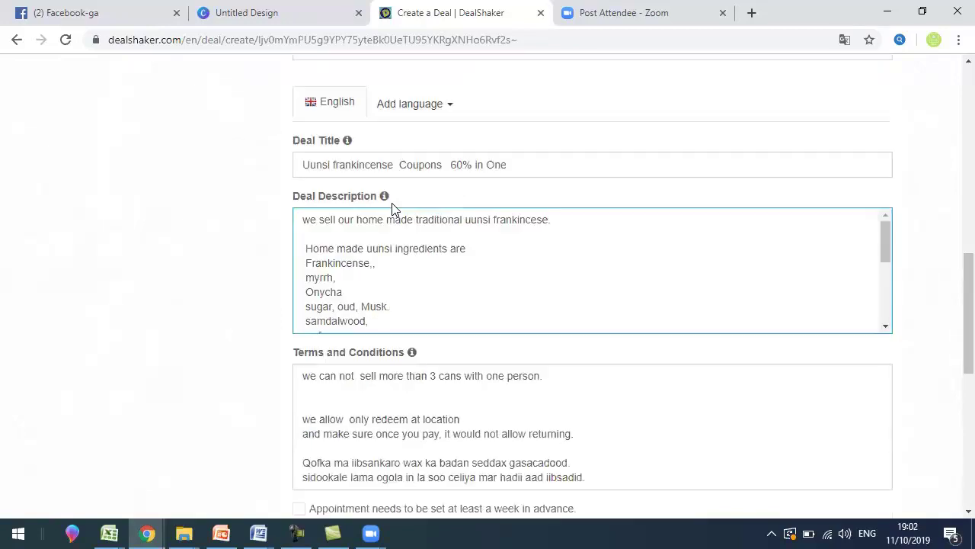
drag(294, 197, 480, 284)
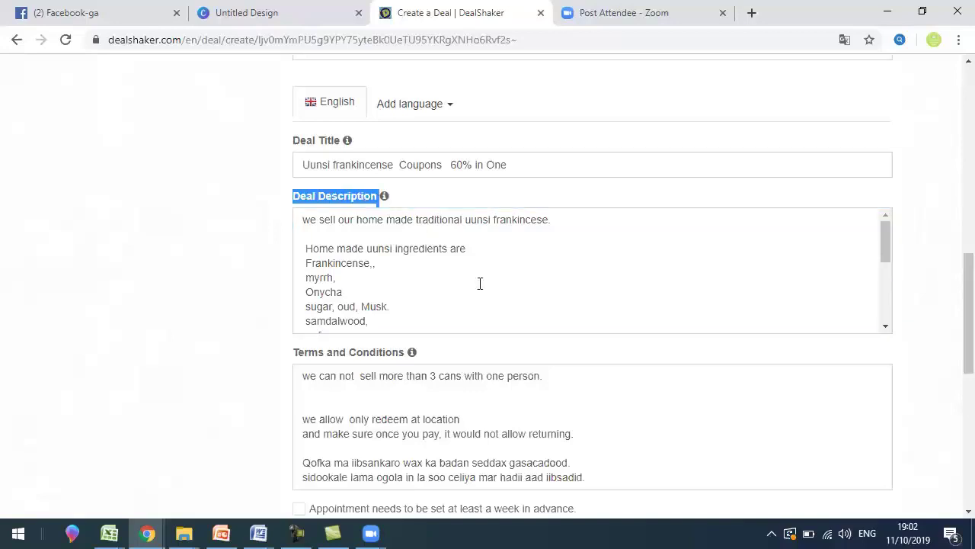
click(480, 284)
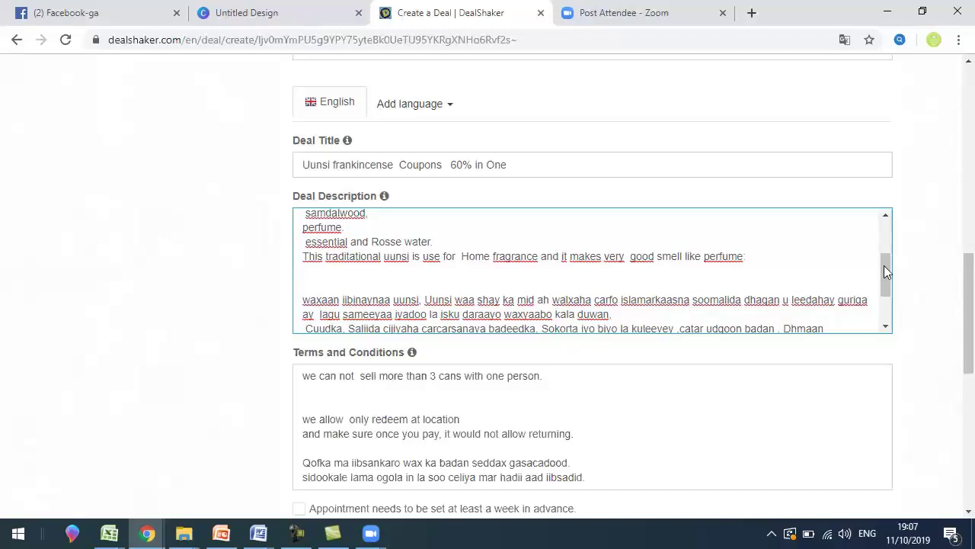
drag(884, 268, 891, 295)
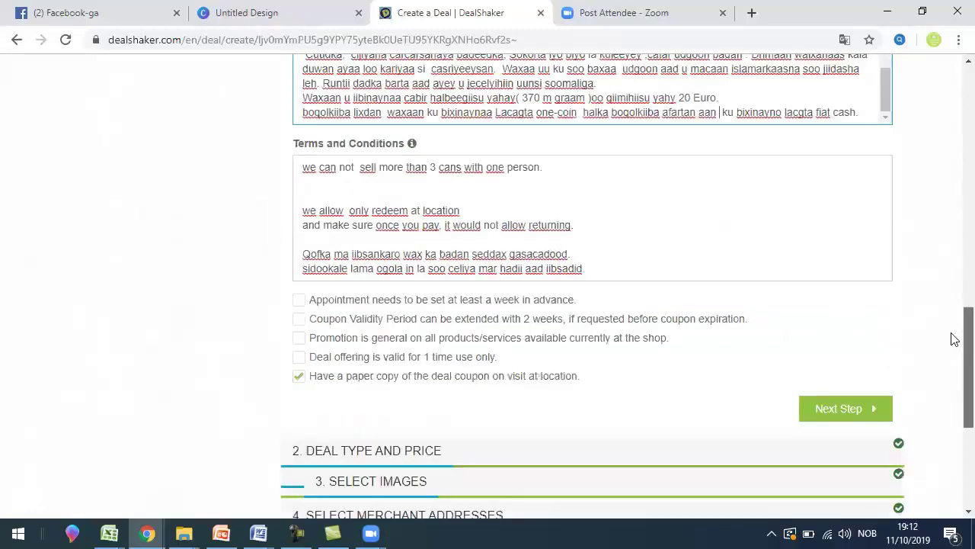
Review the end of the deal description, the Terms and Conditions text and the condition checkboxes beneath it.
scroll(954, 317, up, 1)
scroll(813, 261, up, 1)
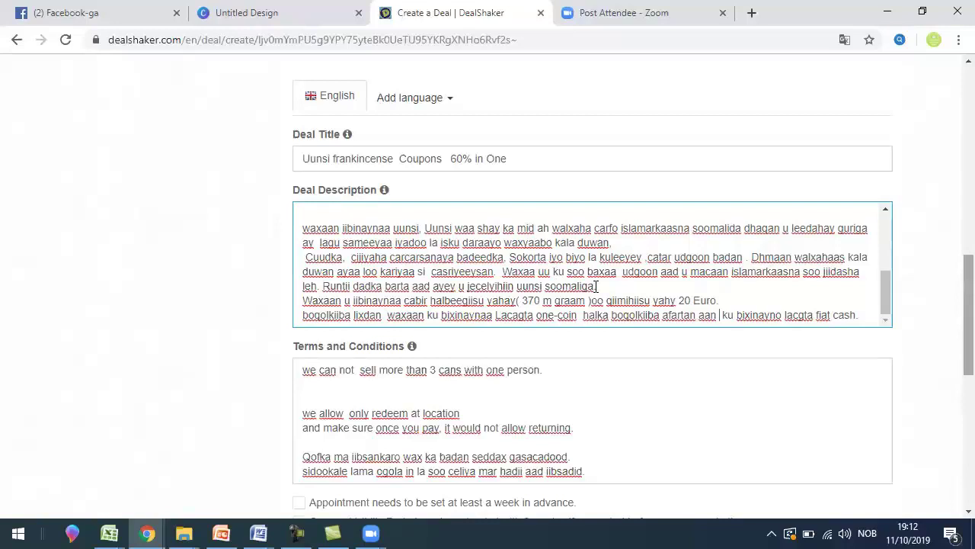
scroll(596, 287, down, 2)
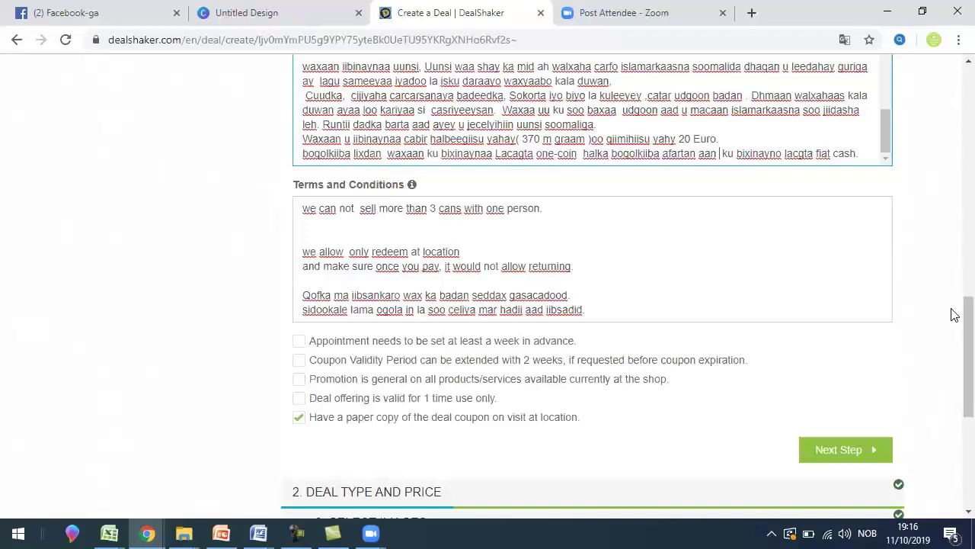
scroll(954, 334, down, 1)
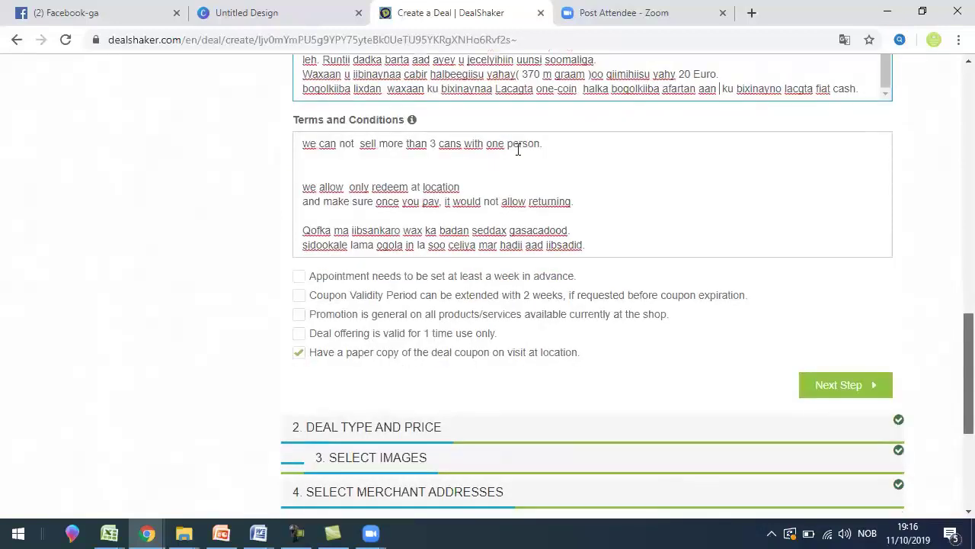
Reword the last Somali line of the Terms and Conditions to end "mar hadii uu iibka dhaco." and proceed to the Deal Type and Price section.
scroll(519, 148, down, 1)
click(553, 129)
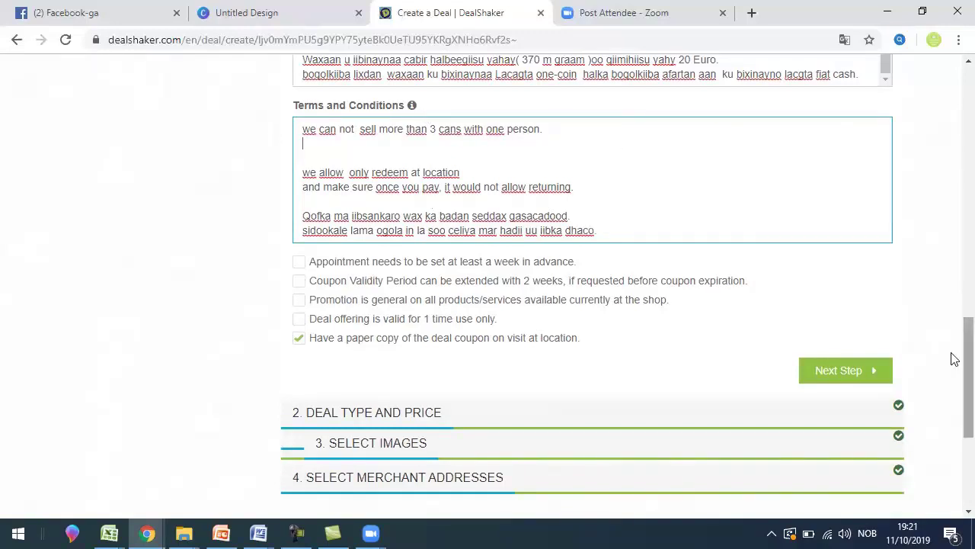
scroll(842, 355, down, 1)
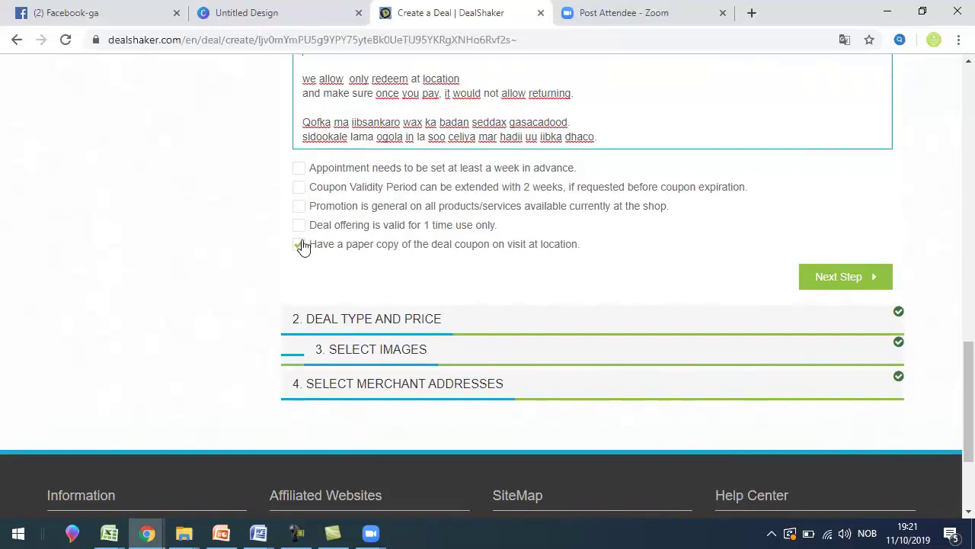
click(838, 277)
Set the promotion to launch on 20/10/2019 and end on 01/10/2020.
scroll(953, 272, up, 5)
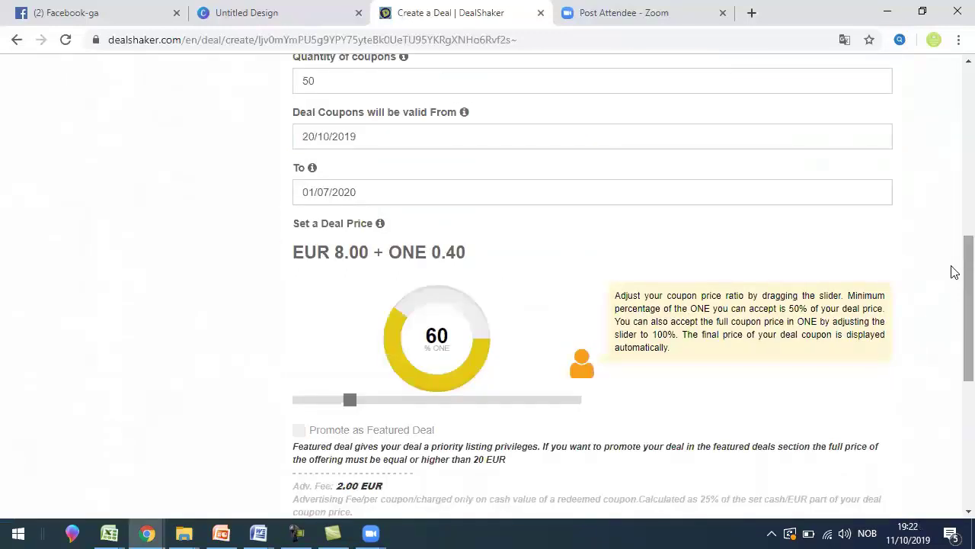
scroll(953, 213, up, 2)
scroll(952, 180, up, 2)
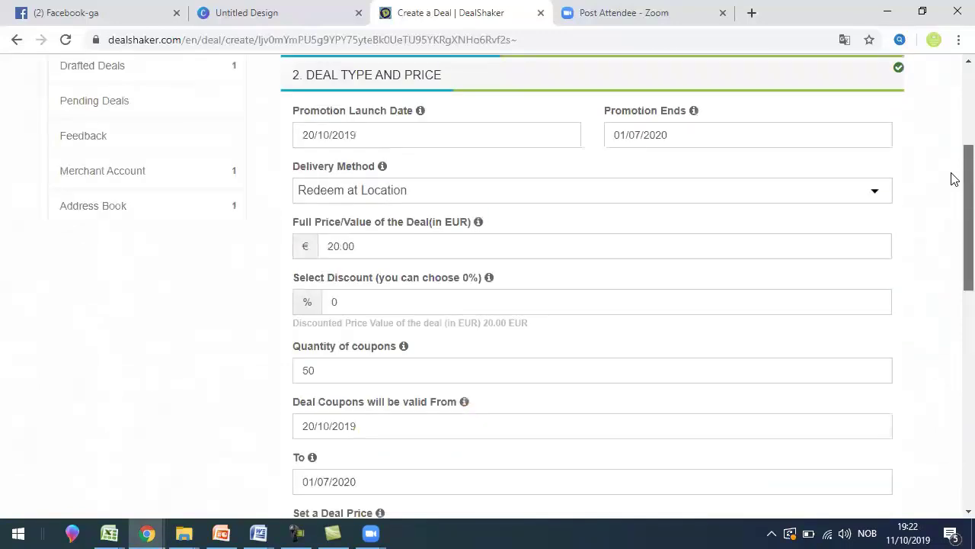
scroll(490, 178, up, 1)
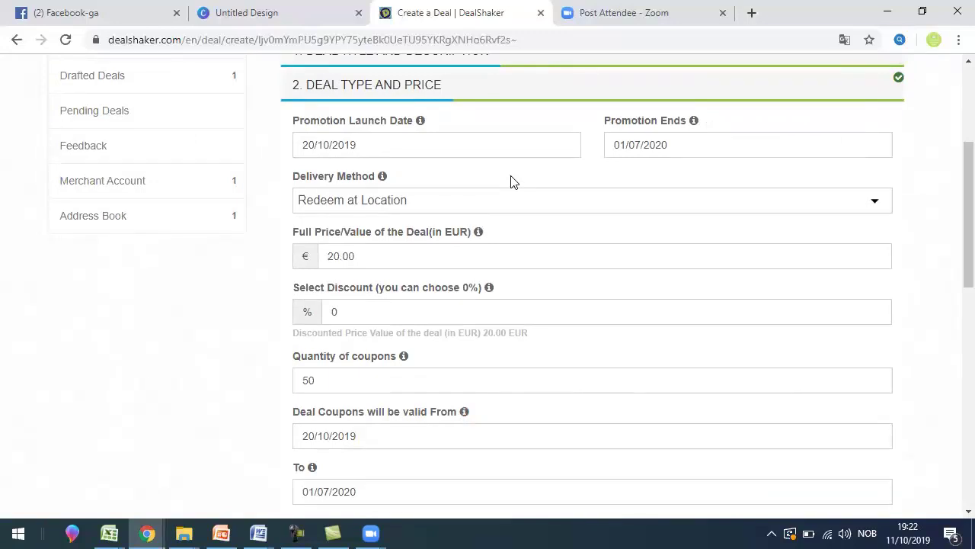
click(451, 150)
click(365, 150)
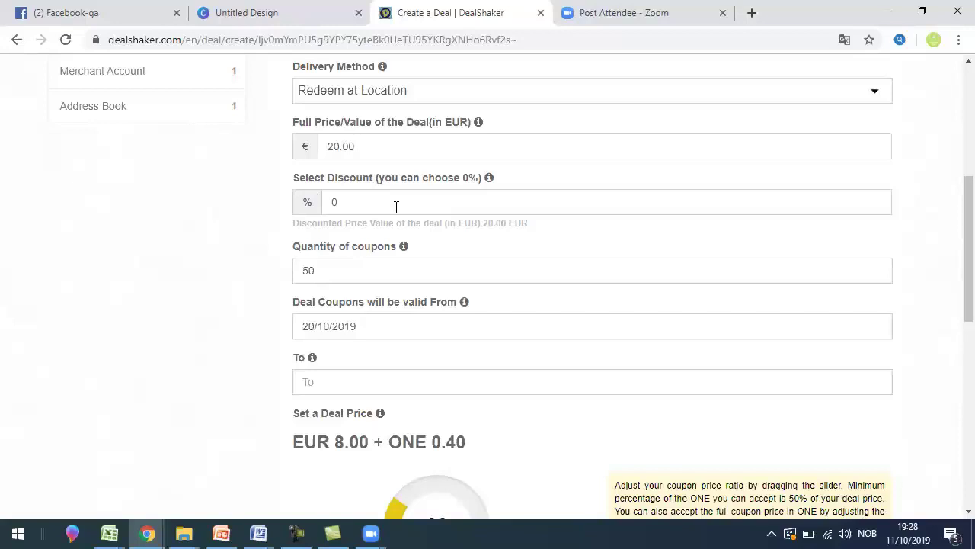
Set the end date of the deal coupons' validity to 01/10/2020.
scroll(396, 206, down, 1)
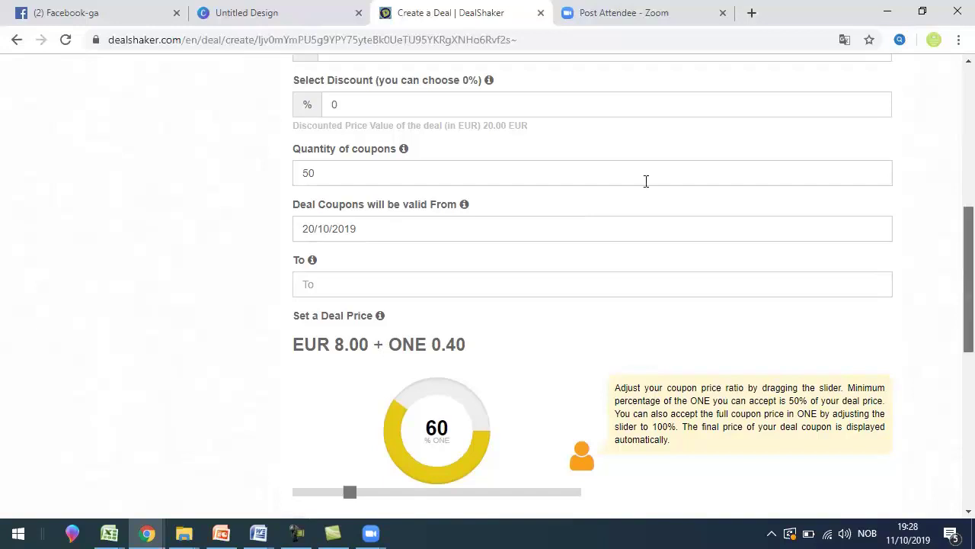
scroll(389, 160, down, 1)
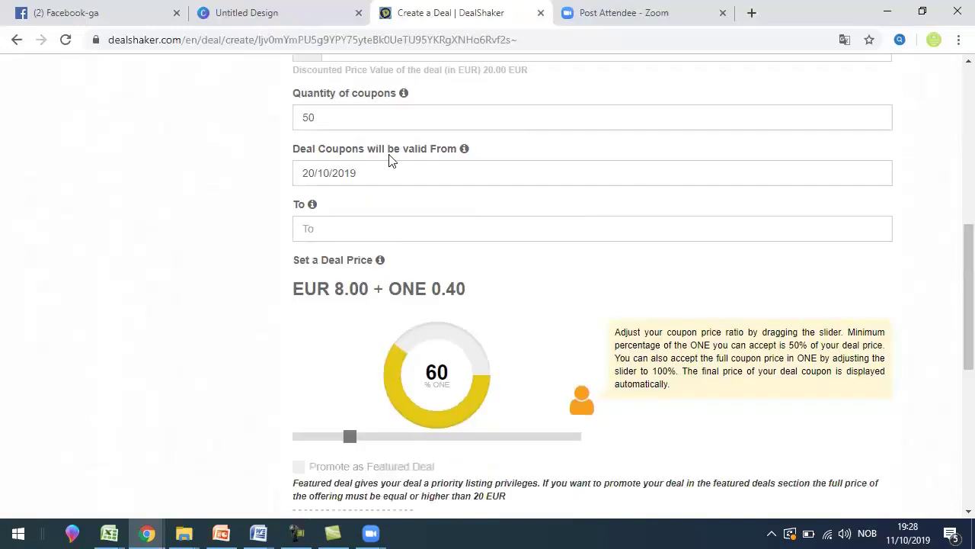
click(344, 227)
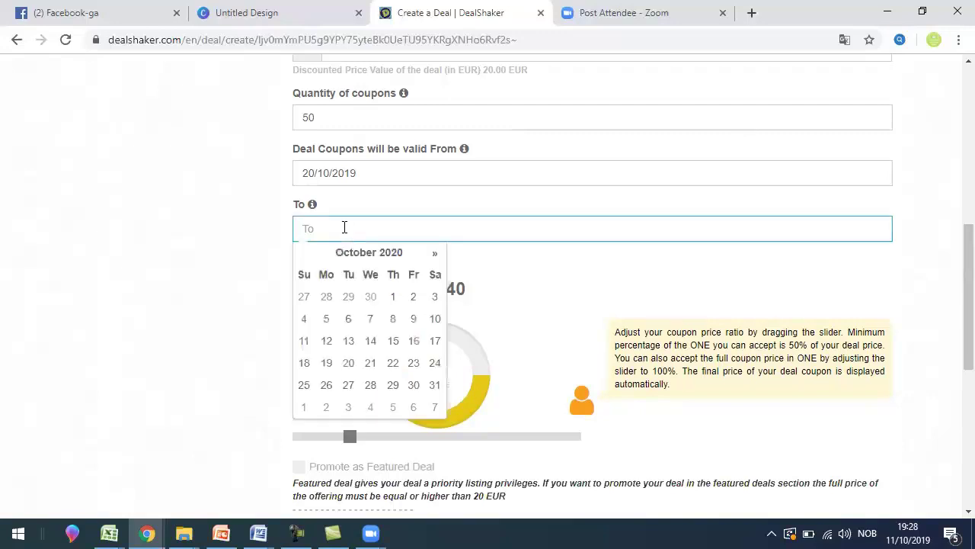
click(394, 301)
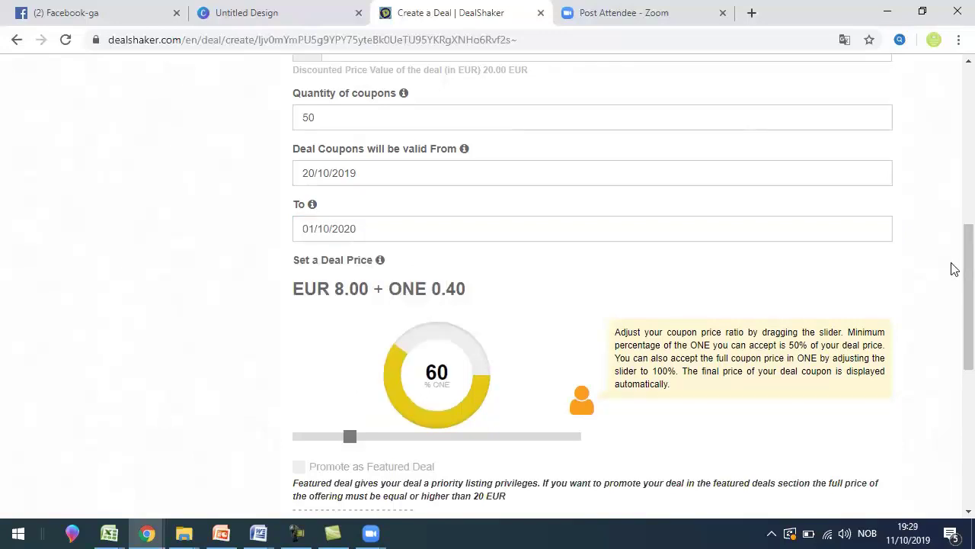
Try ONE shares of 57%, 52% and 58% for the deal price and return the ratio to 60%.
scroll(612, 291, down, 2)
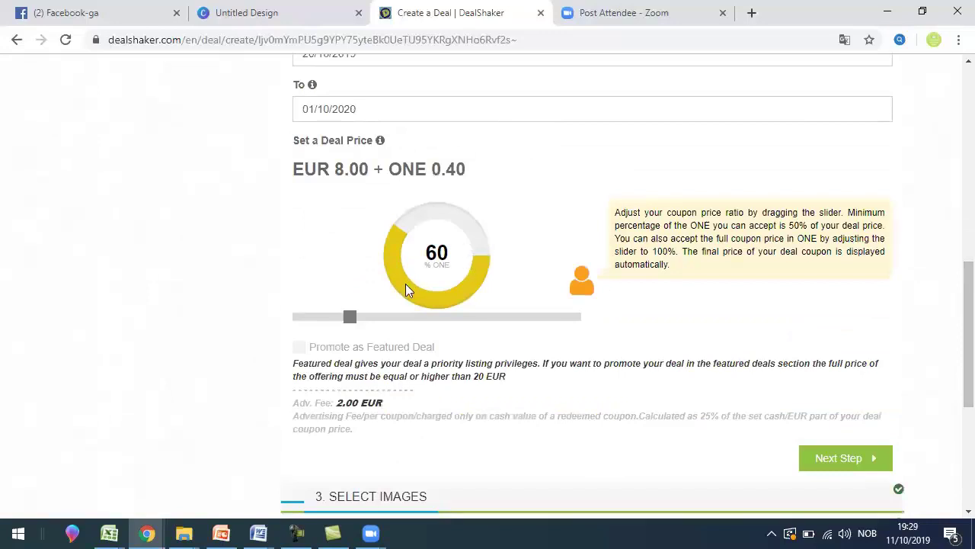
click(333, 321)
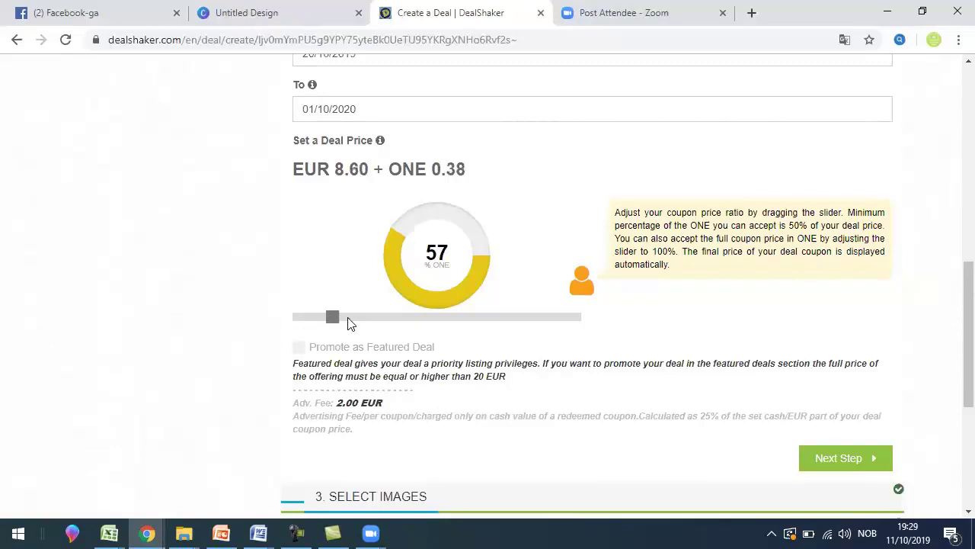
click(346, 323)
click(301, 320)
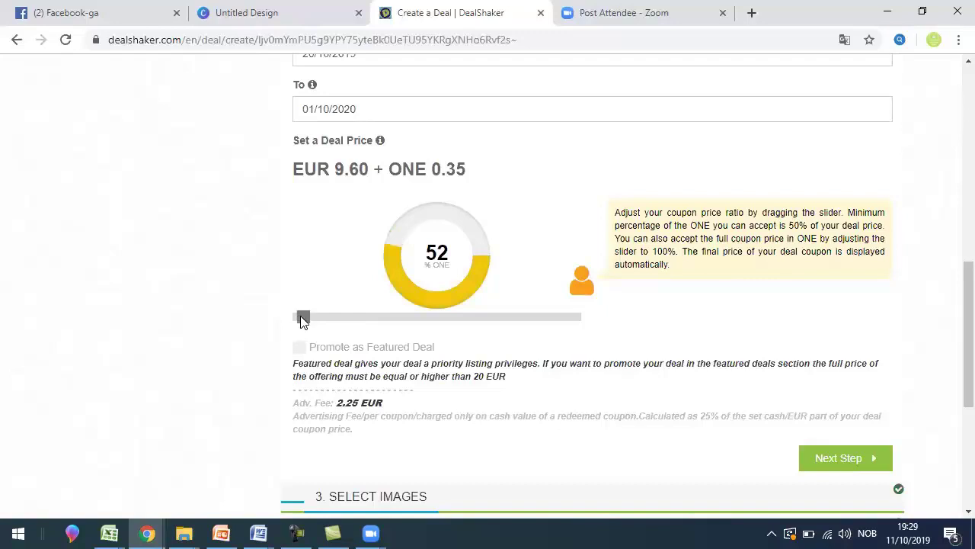
click(329, 320)
click(340, 320)
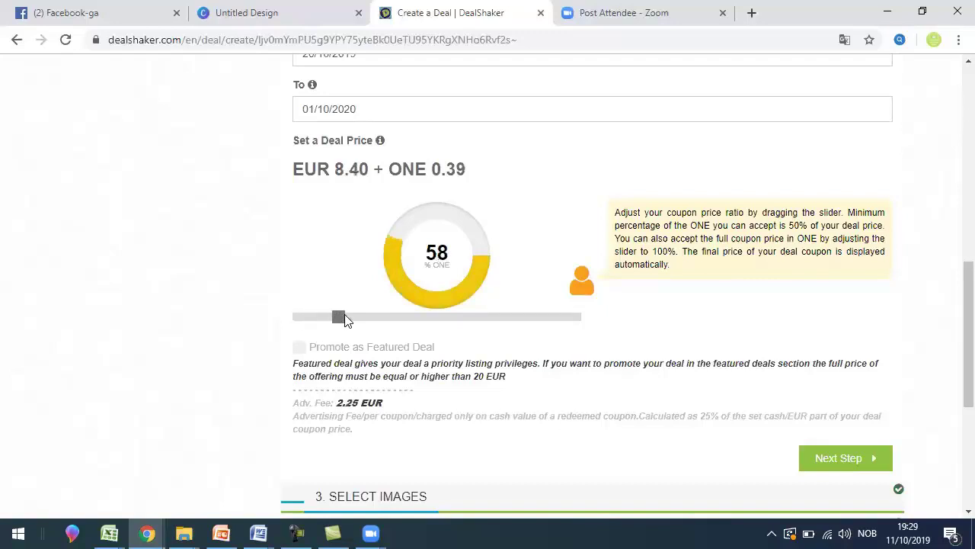
click(344, 320)
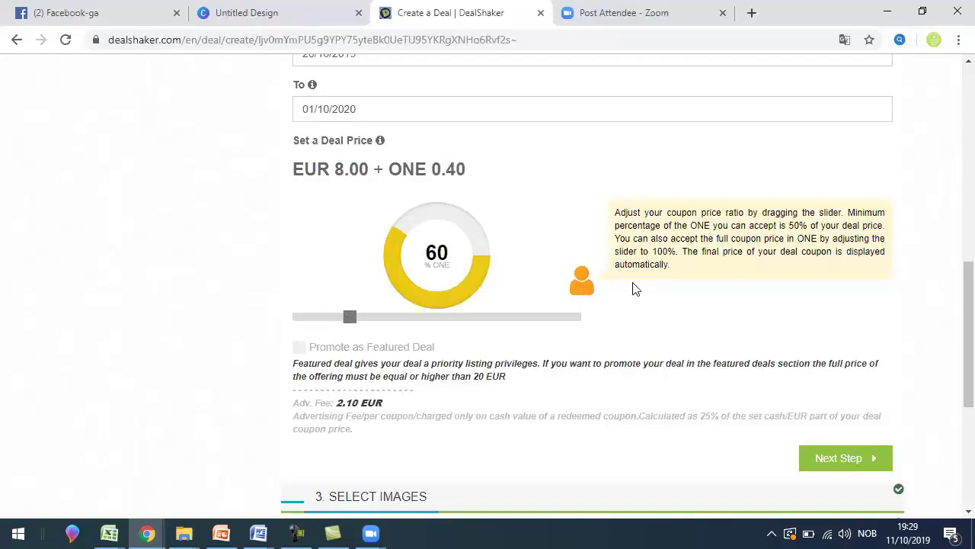
Proceed from the pricing details to the Select Images section and review the uploaded product photos.
click(821, 457)
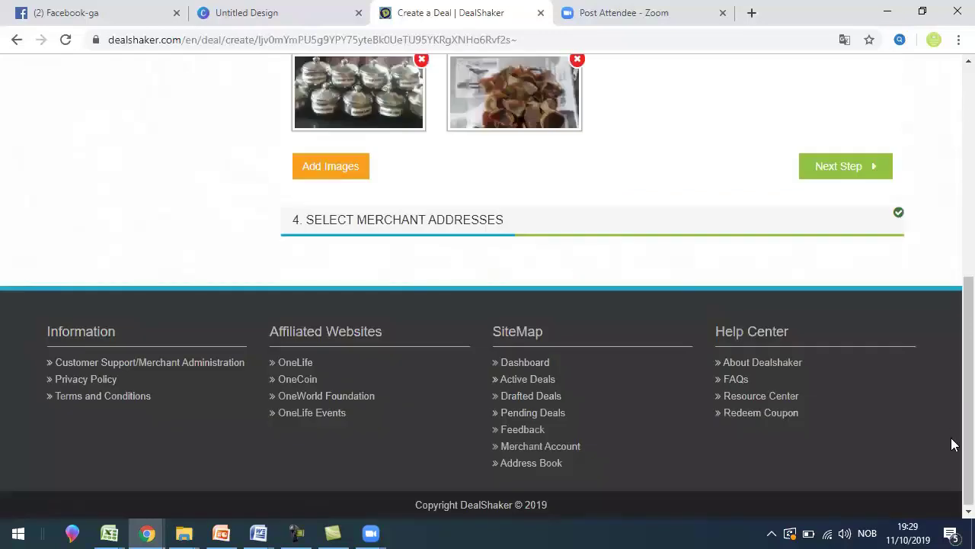
scroll(954, 373, up, 2)
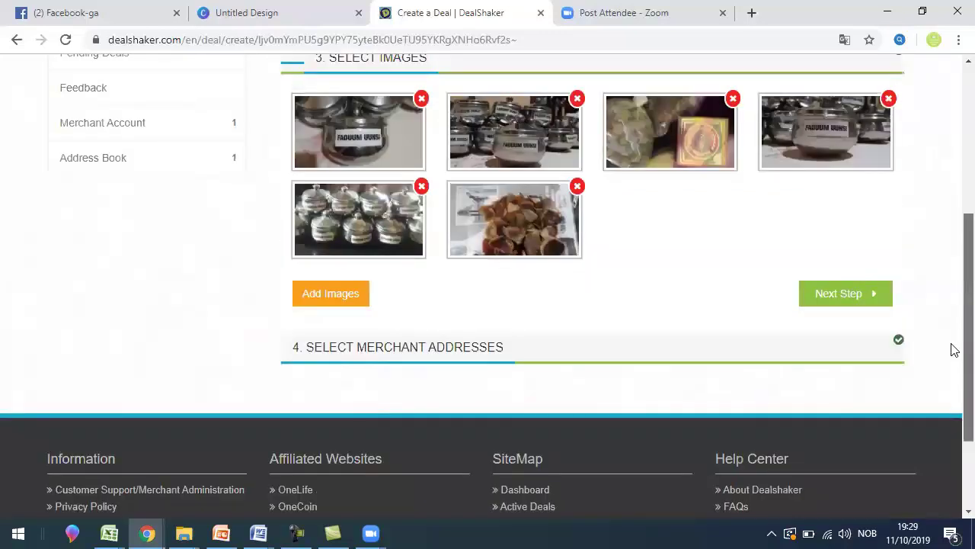
scroll(953, 343, up, 1)
scroll(951, 338, up, 1)
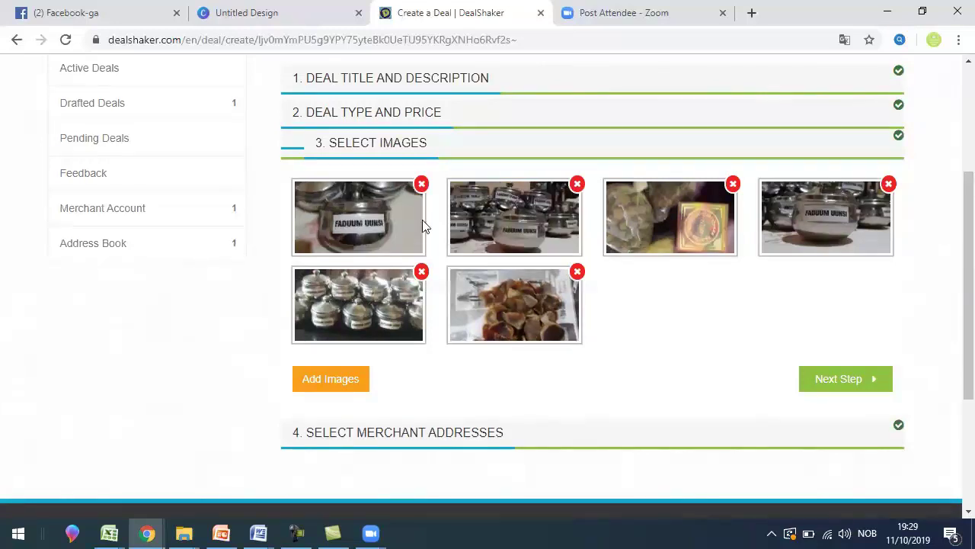
Switch to File Explorer to look at the source photos in the onelife vision folder, and return to the deal form.
click(331, 393)
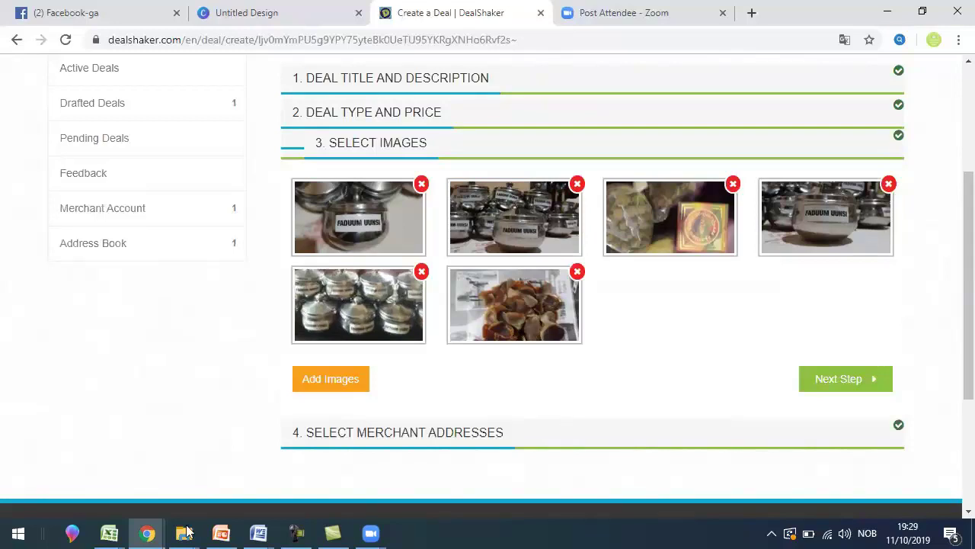
click(248, 461)
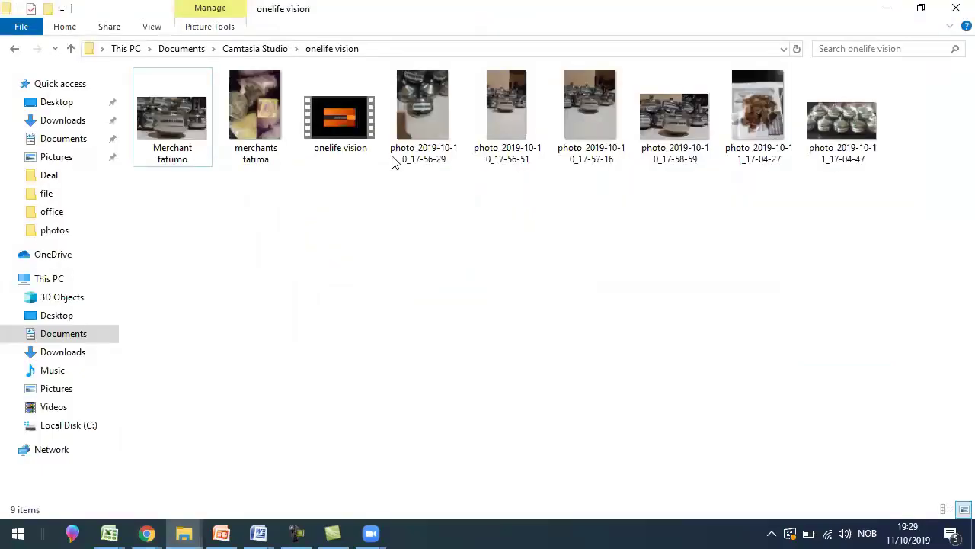
click(168, 496)
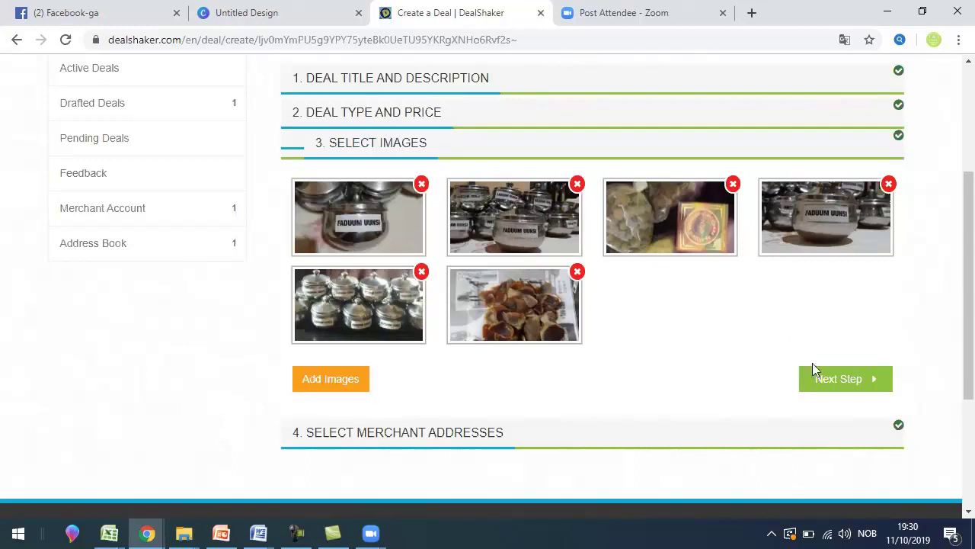
Proceed to the Select Merchant Addresses section and save the deal as a draft.
click(823, 388)
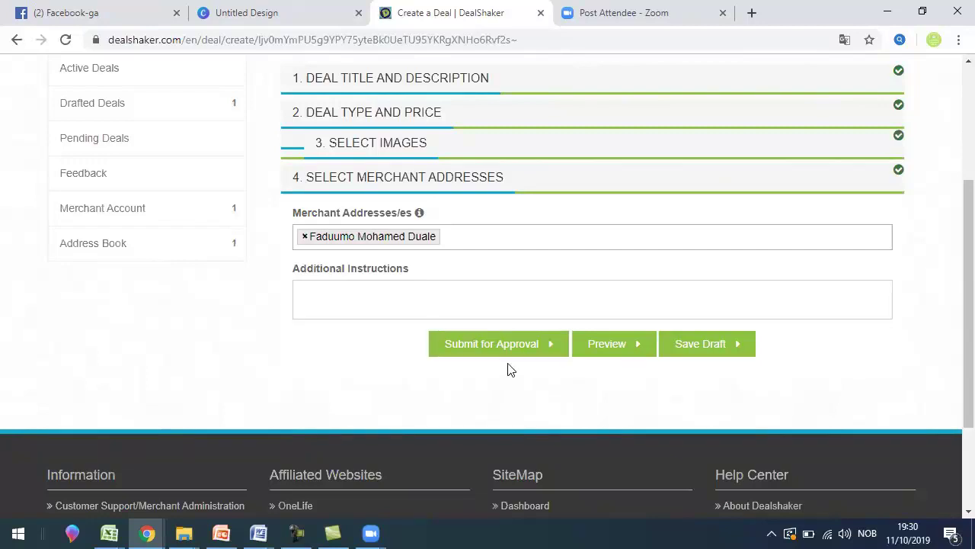
click(697, 347)
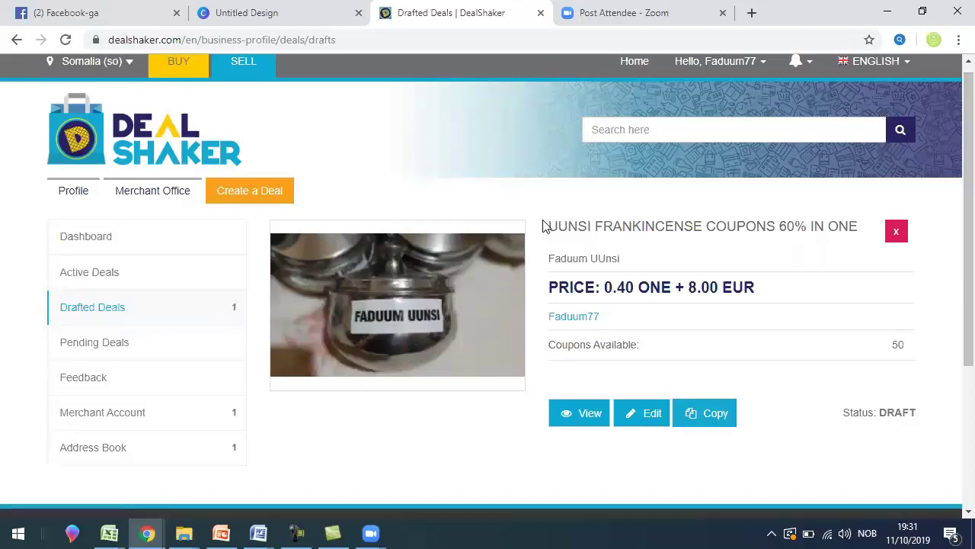
Review the drafted deal's title, price and available coupons in the Drafted Deals list, highlighting the title and price text.
drag(549, 226, 702, 229)
drag(843, 243, 844, 241)
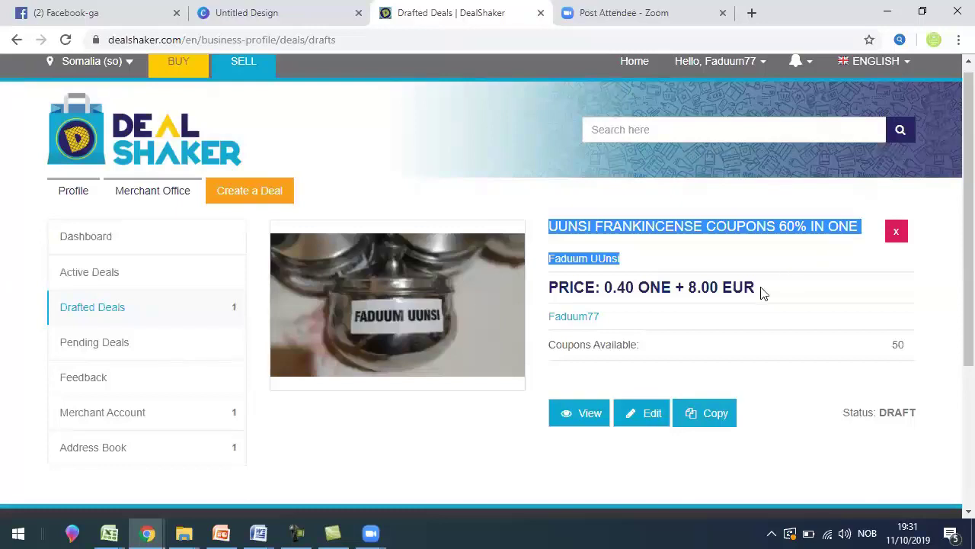
click(587, 285)
key(shift+End)
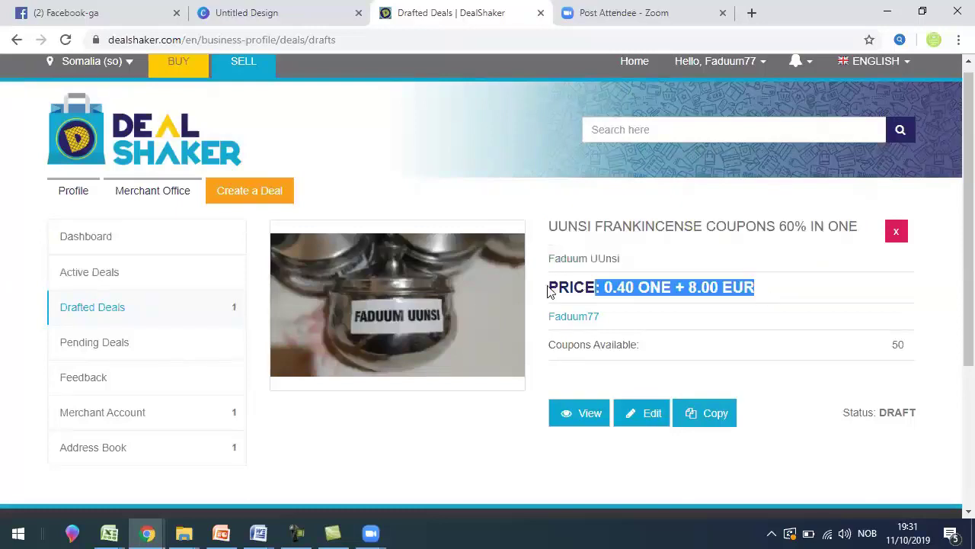
drag(550, 291, 550, 292)
click(618, 345)
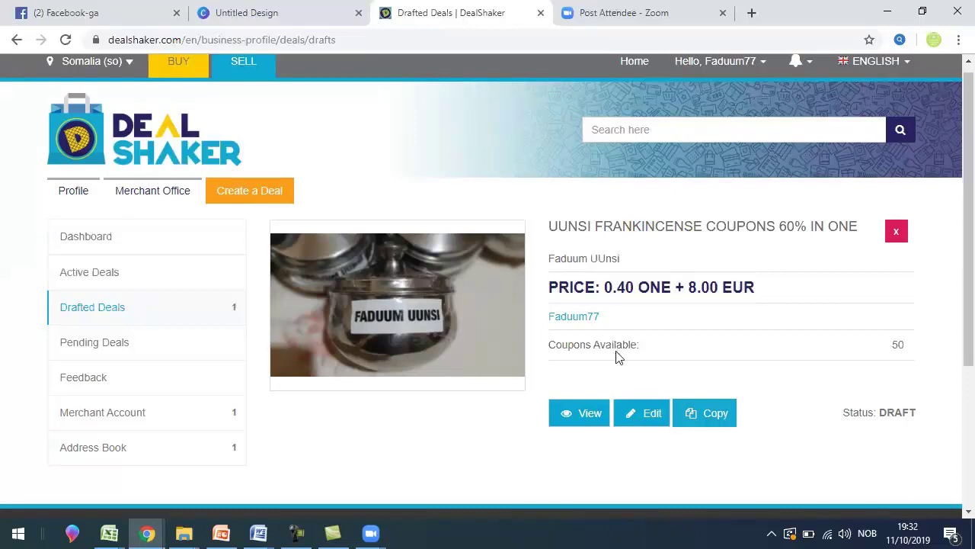
Open the drafted frankincense deal's page and browse through its product photos.
click(374, 307)
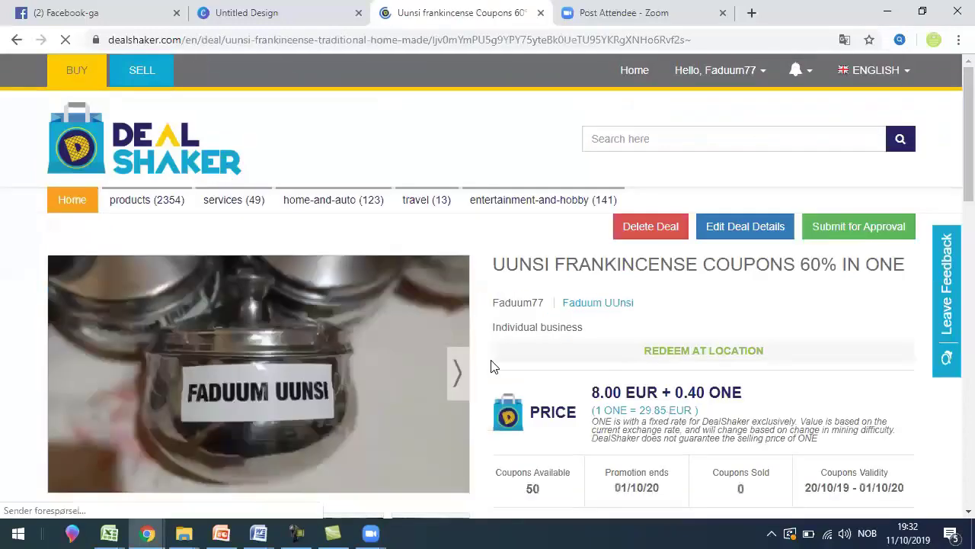
scroll(467, 393, down, 1)
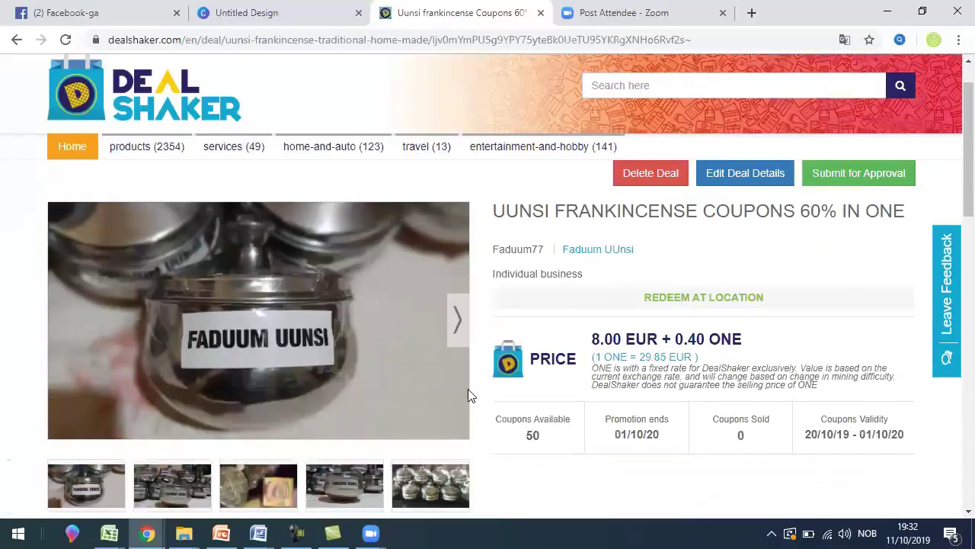
scroll(457, 396, down, 1)
scroll(438, 406, down, 1)
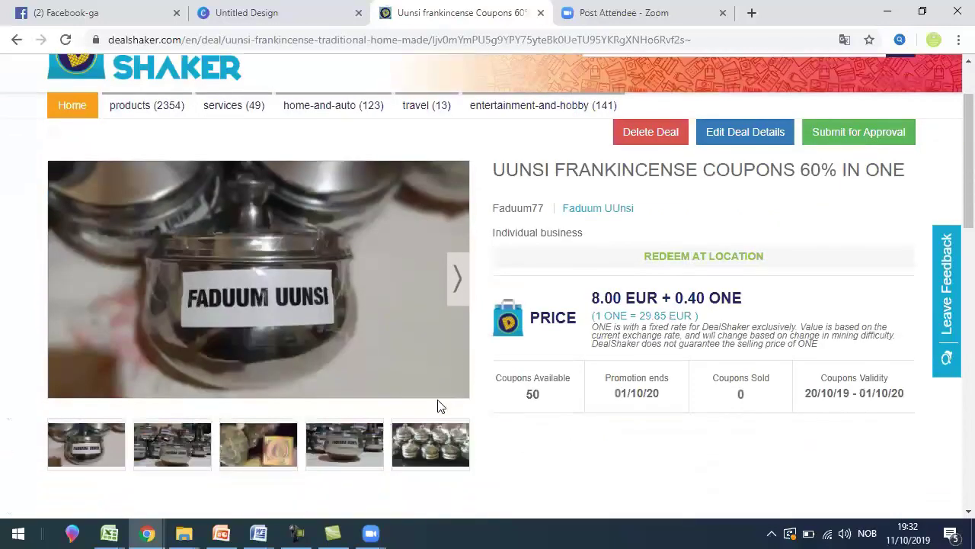
scroll(456, 259, down, 1)
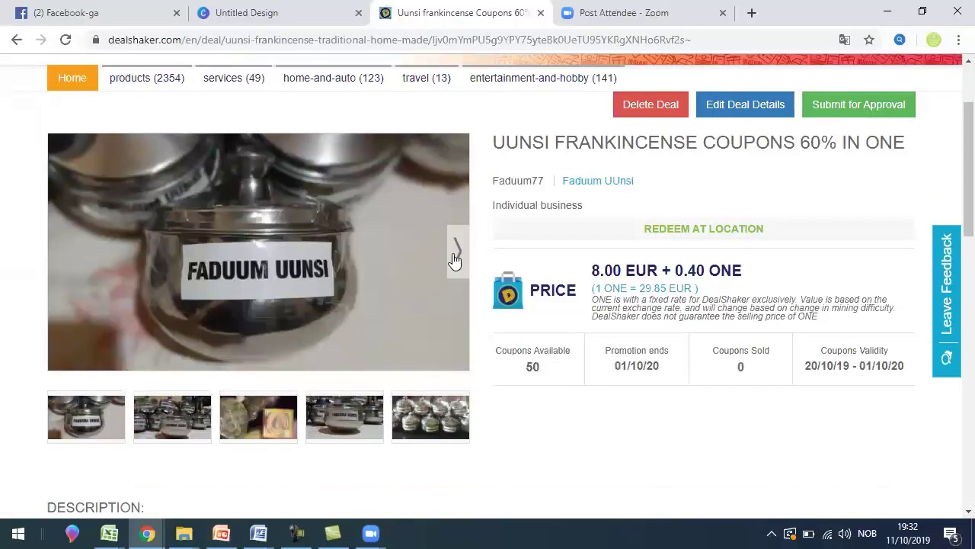
click(457, 251)
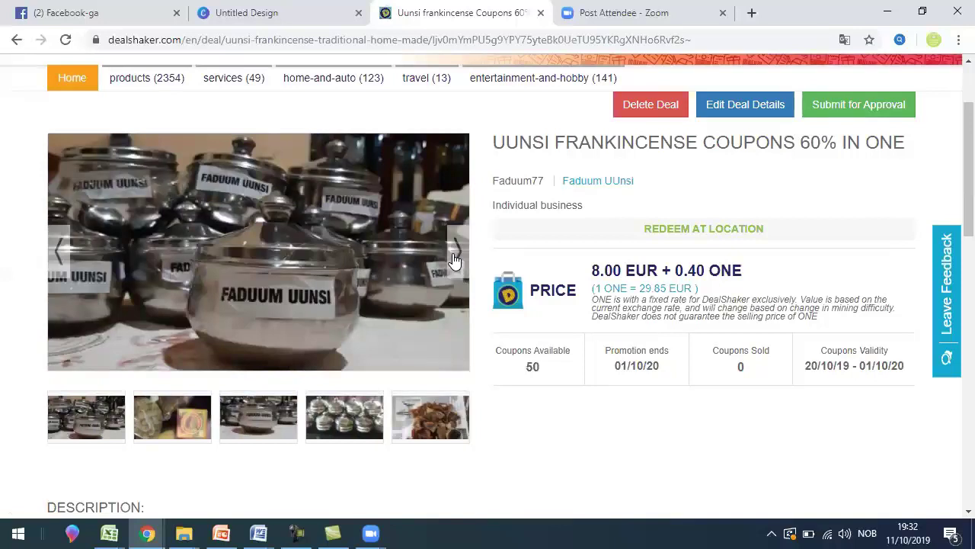
click(454, 260)
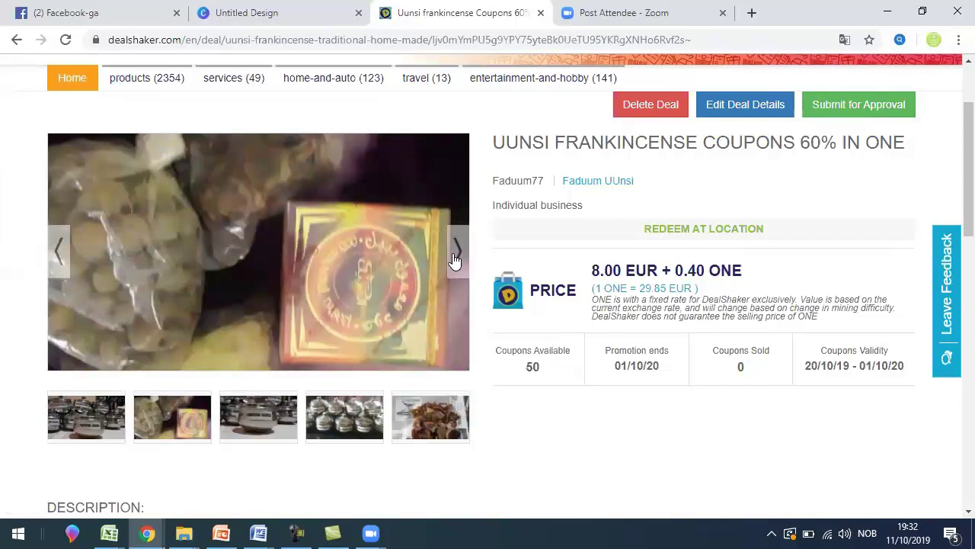
click(454, 261)
click(454, 261)
Highlight the deal page's Description text to read through it.
scroll(453, 253, down, 4)
drag(345, 317, 37, 243)
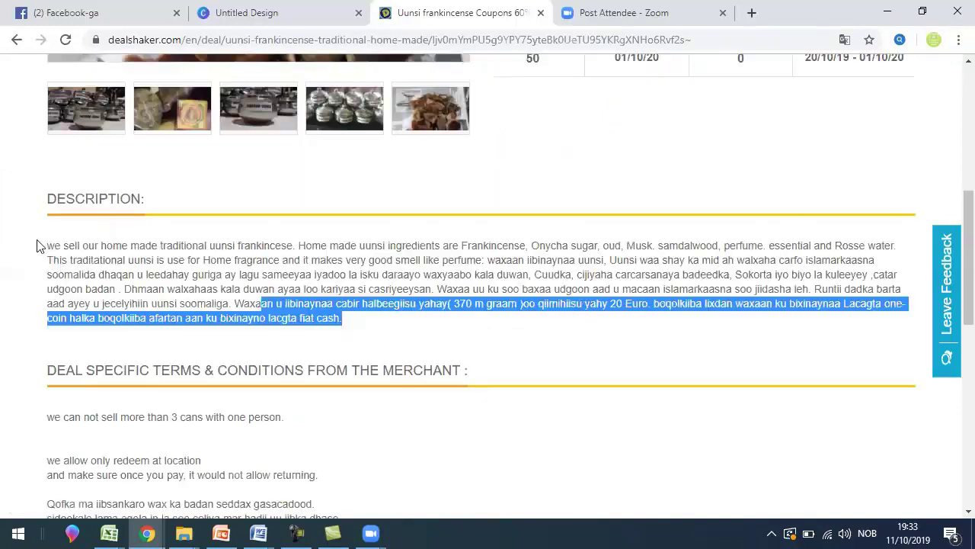